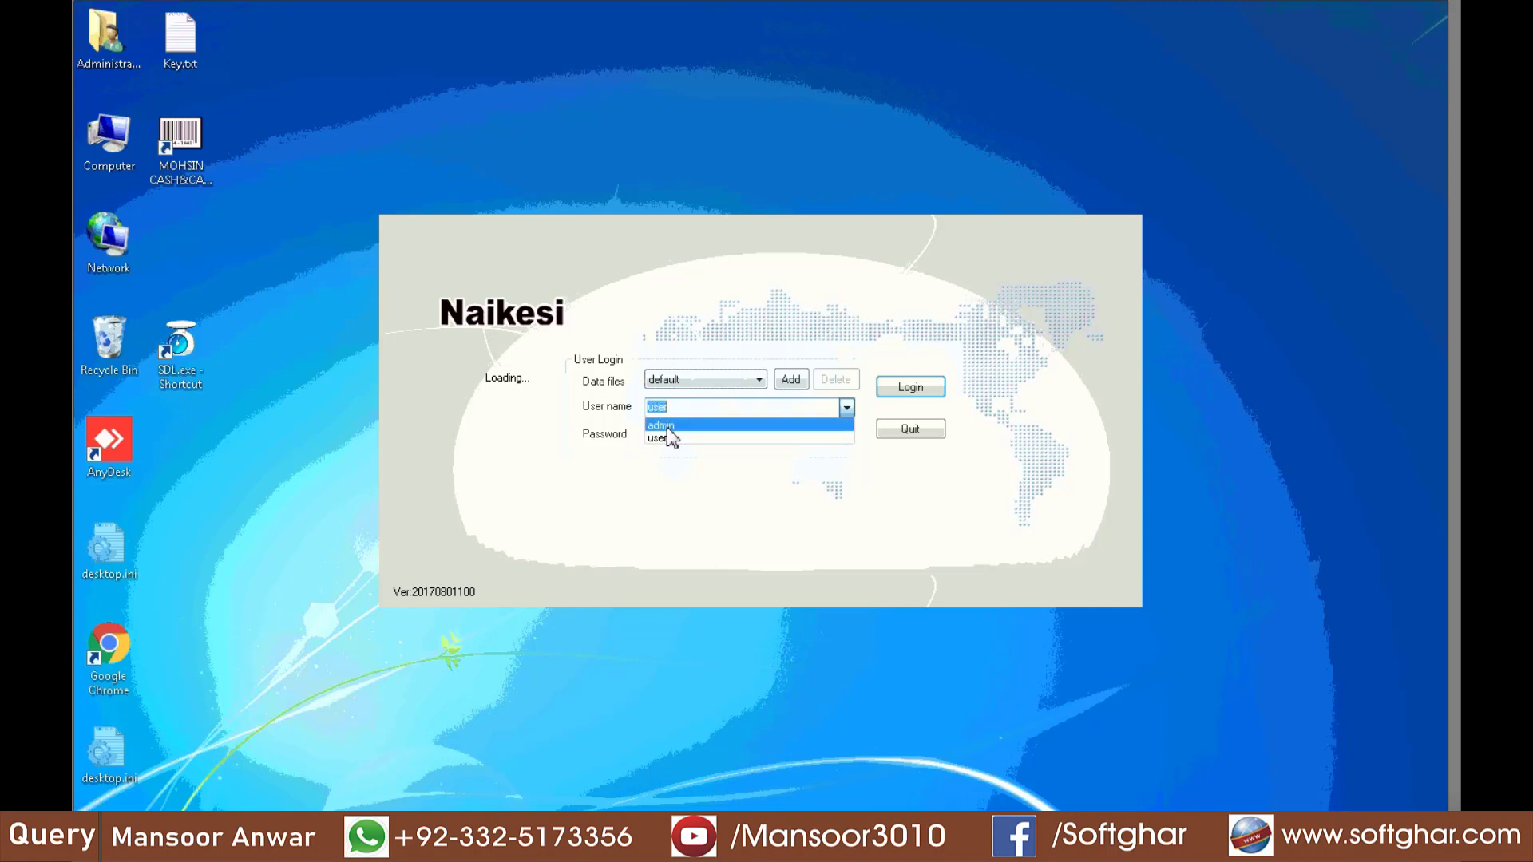
# - Log in to the scale software as admin, entering the account password
pyautogui.click(663, 427)
pyautogui.click(687, 438)
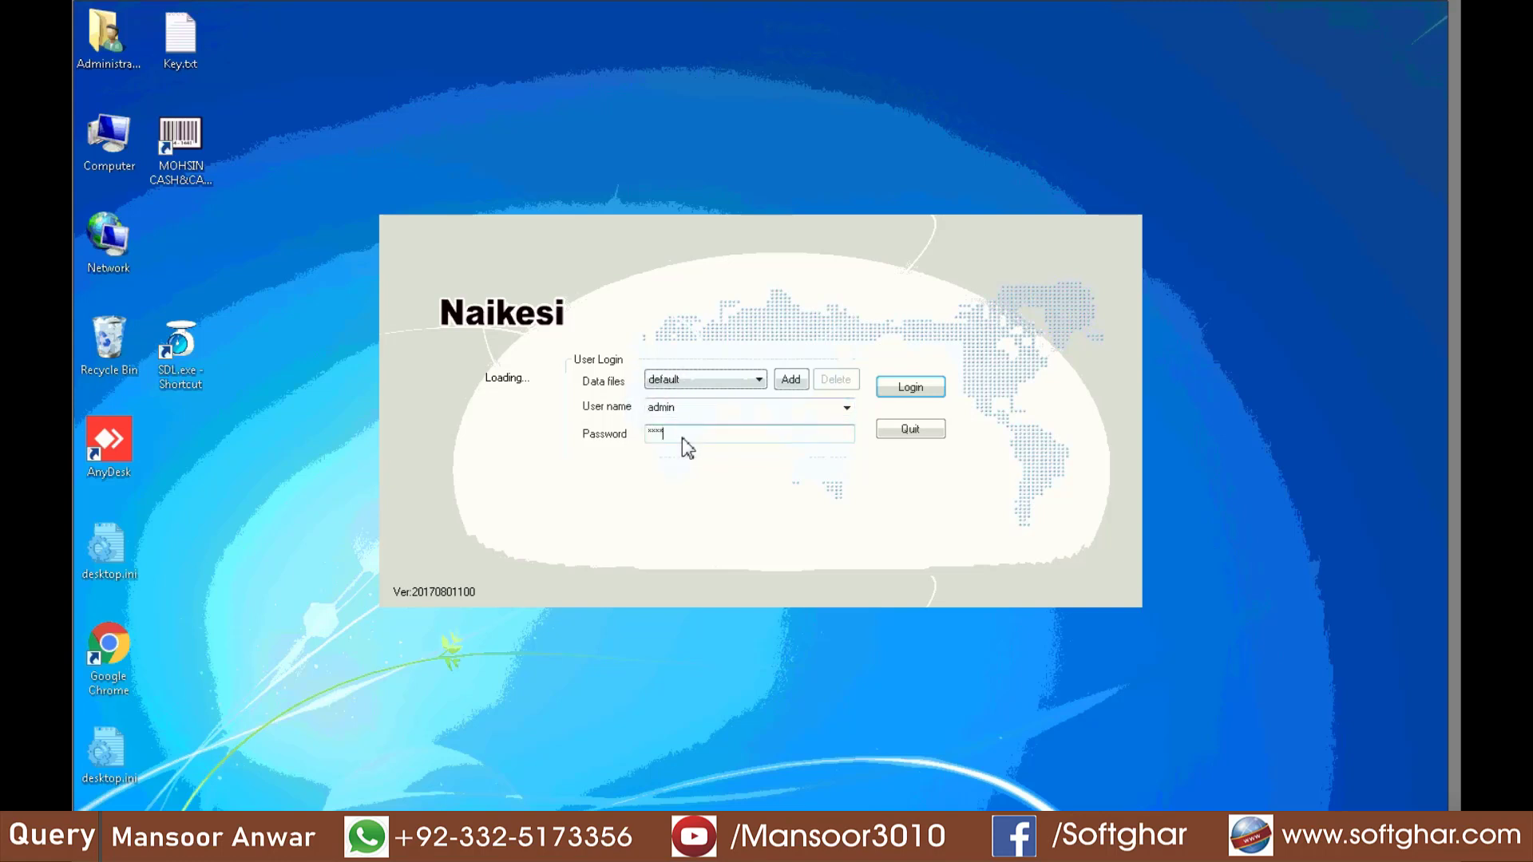
pyautogui.click(909, 390)
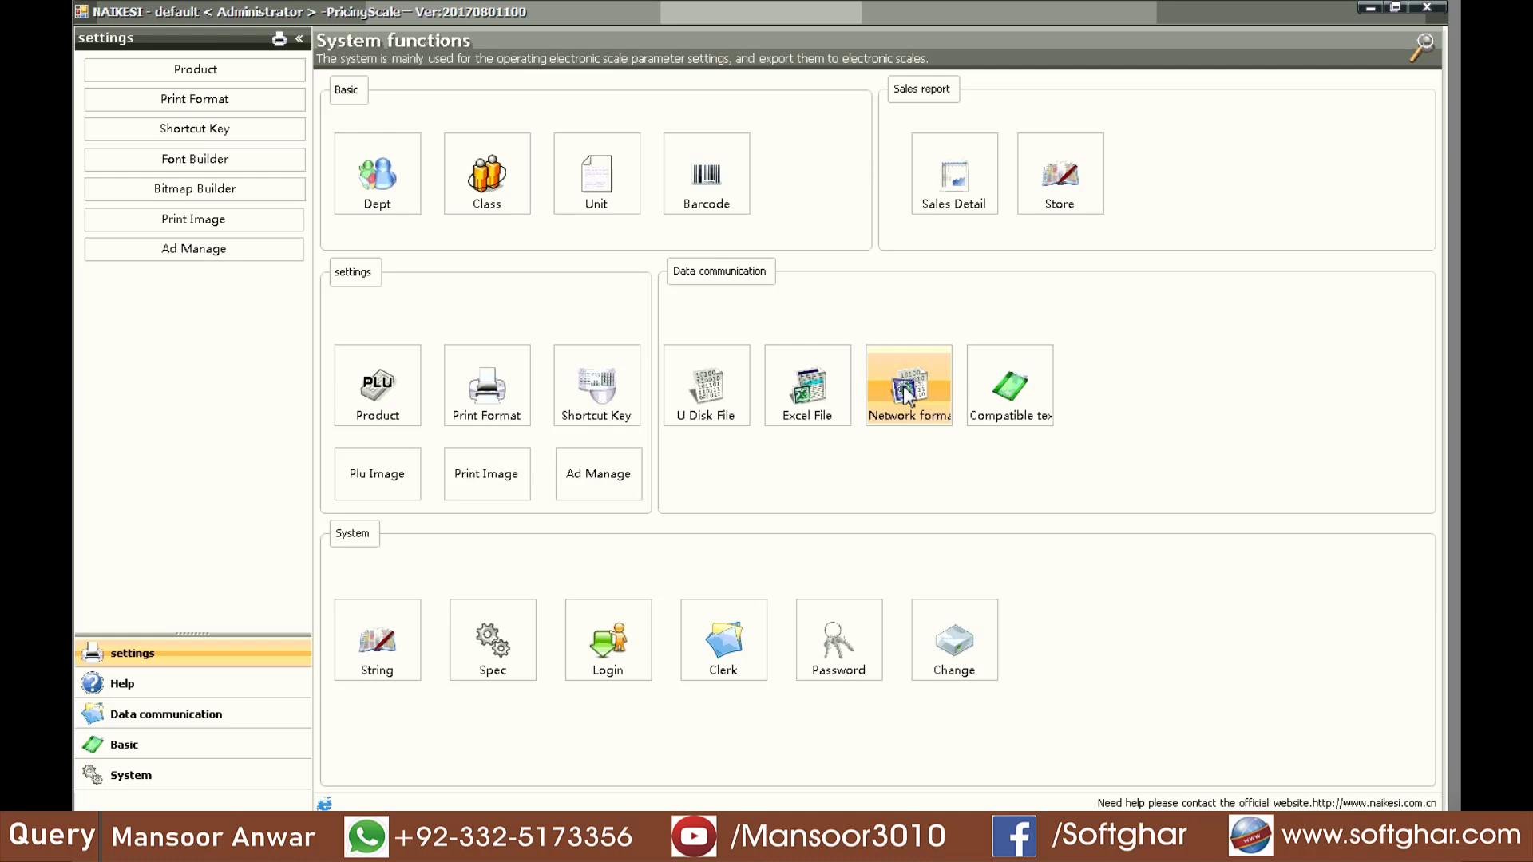
# - Review the String settings and the Print Format label design, closing each window after viewing
pyautogui.click(397, 639)
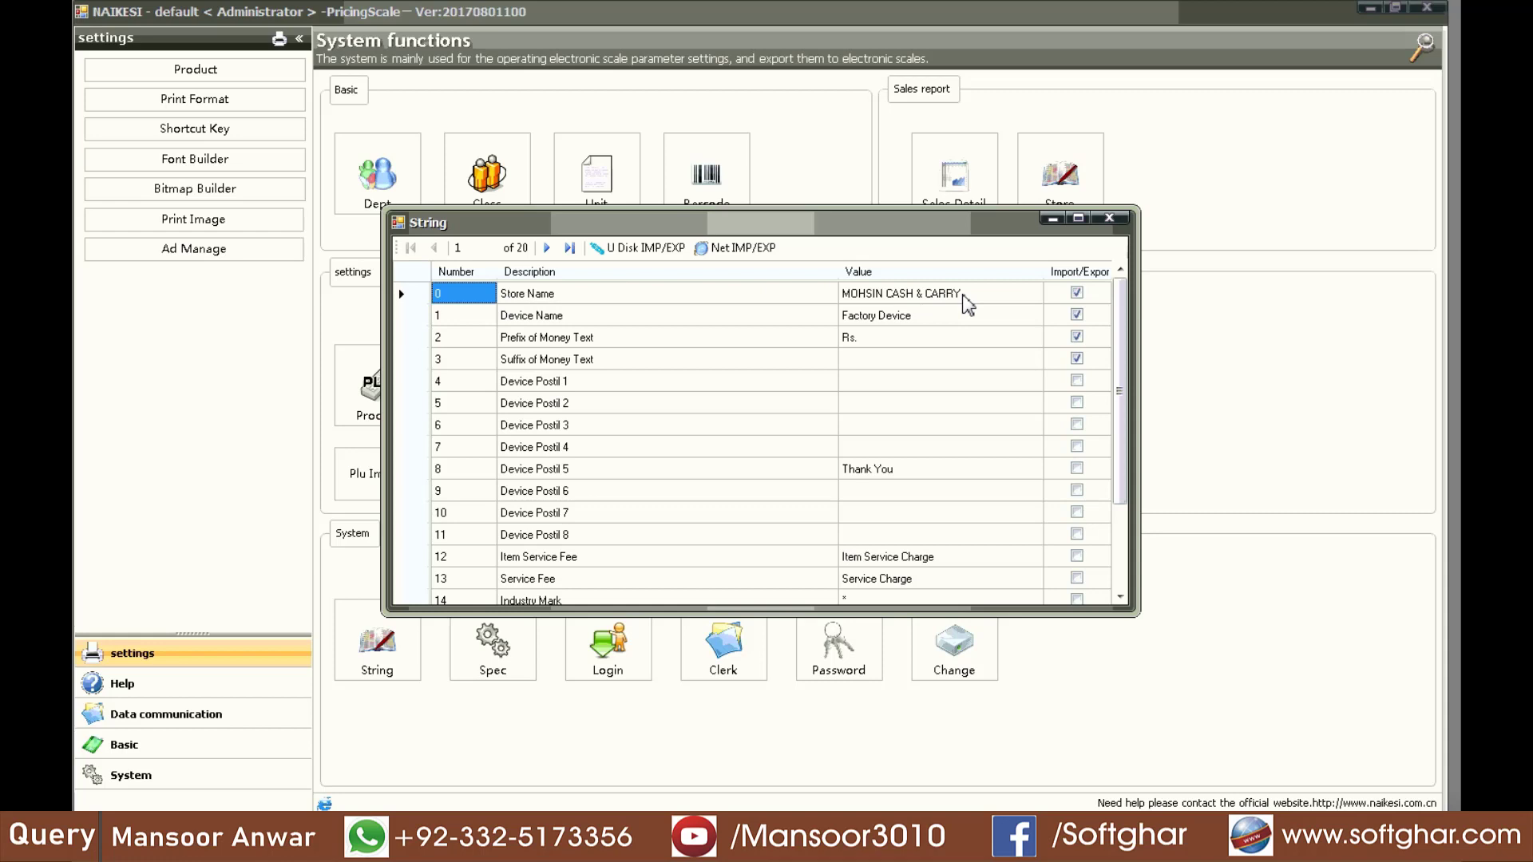
pyautogui.click(1110, 219)
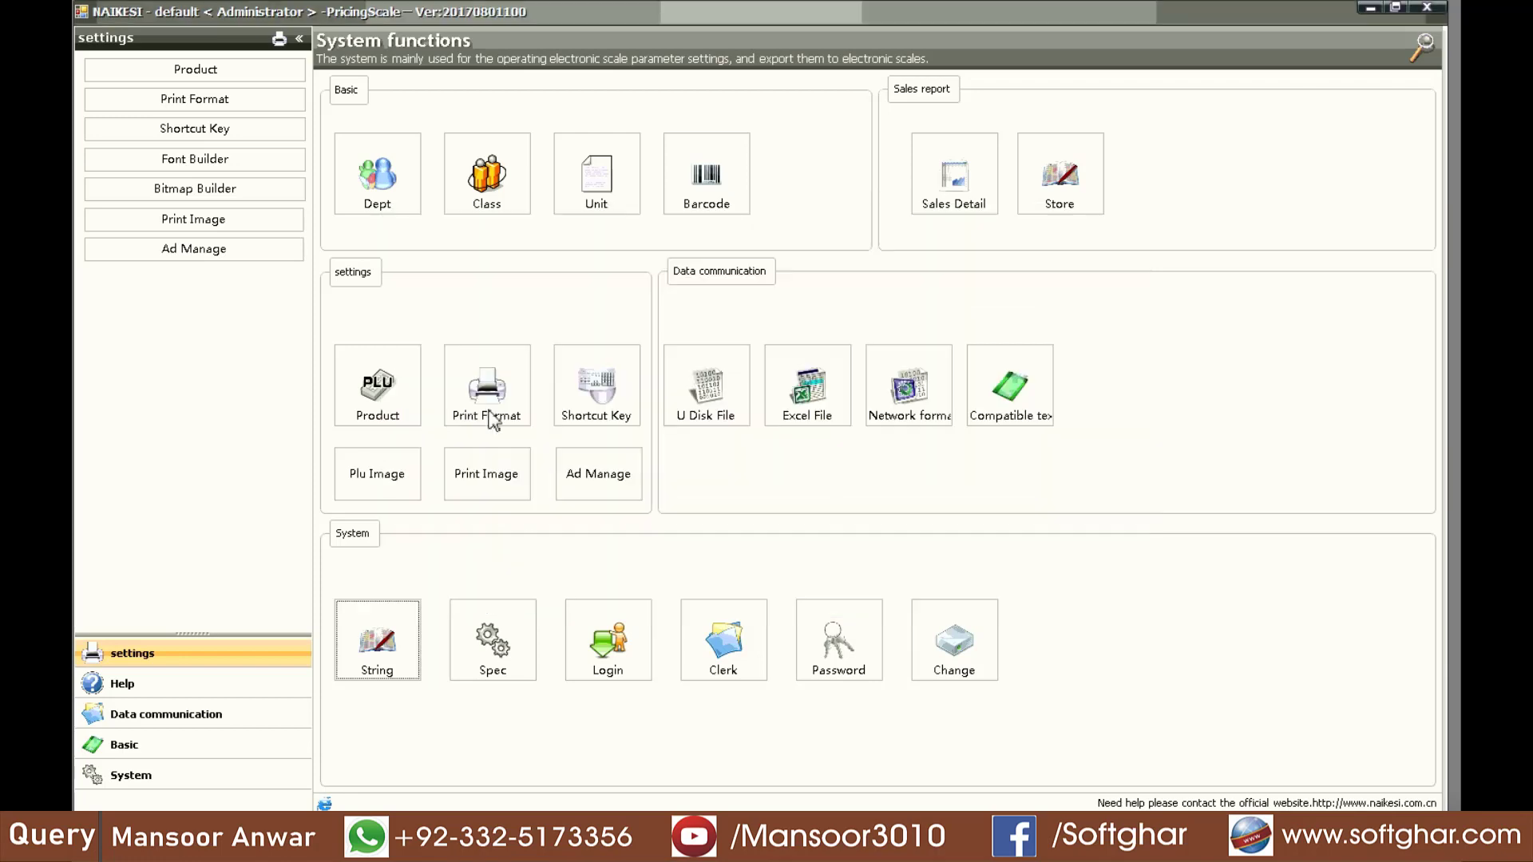
pyautogui.click(515, 376)
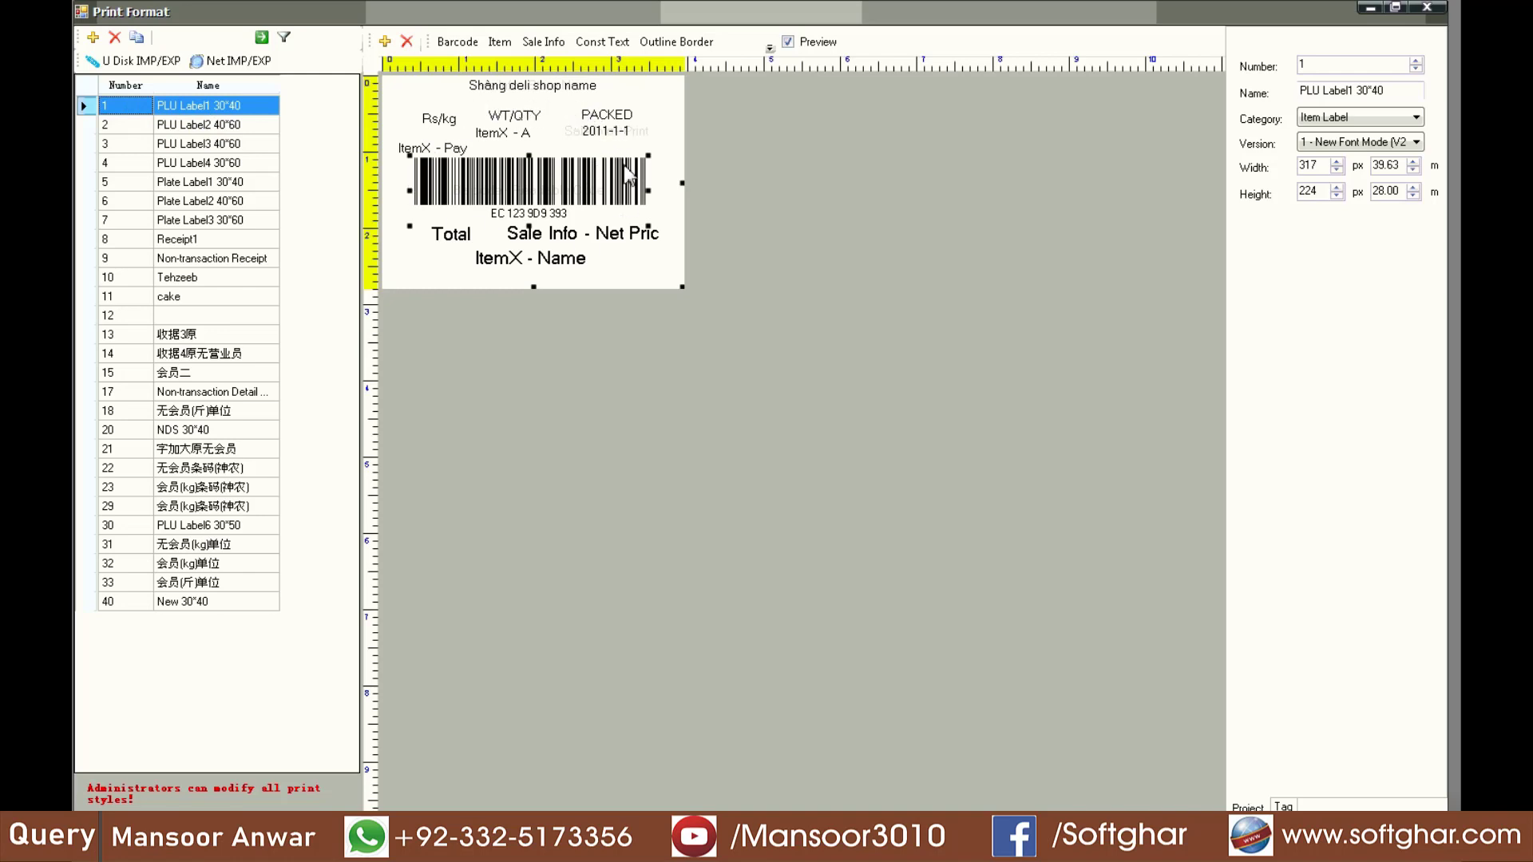
pyautogui.click(1428, 9)
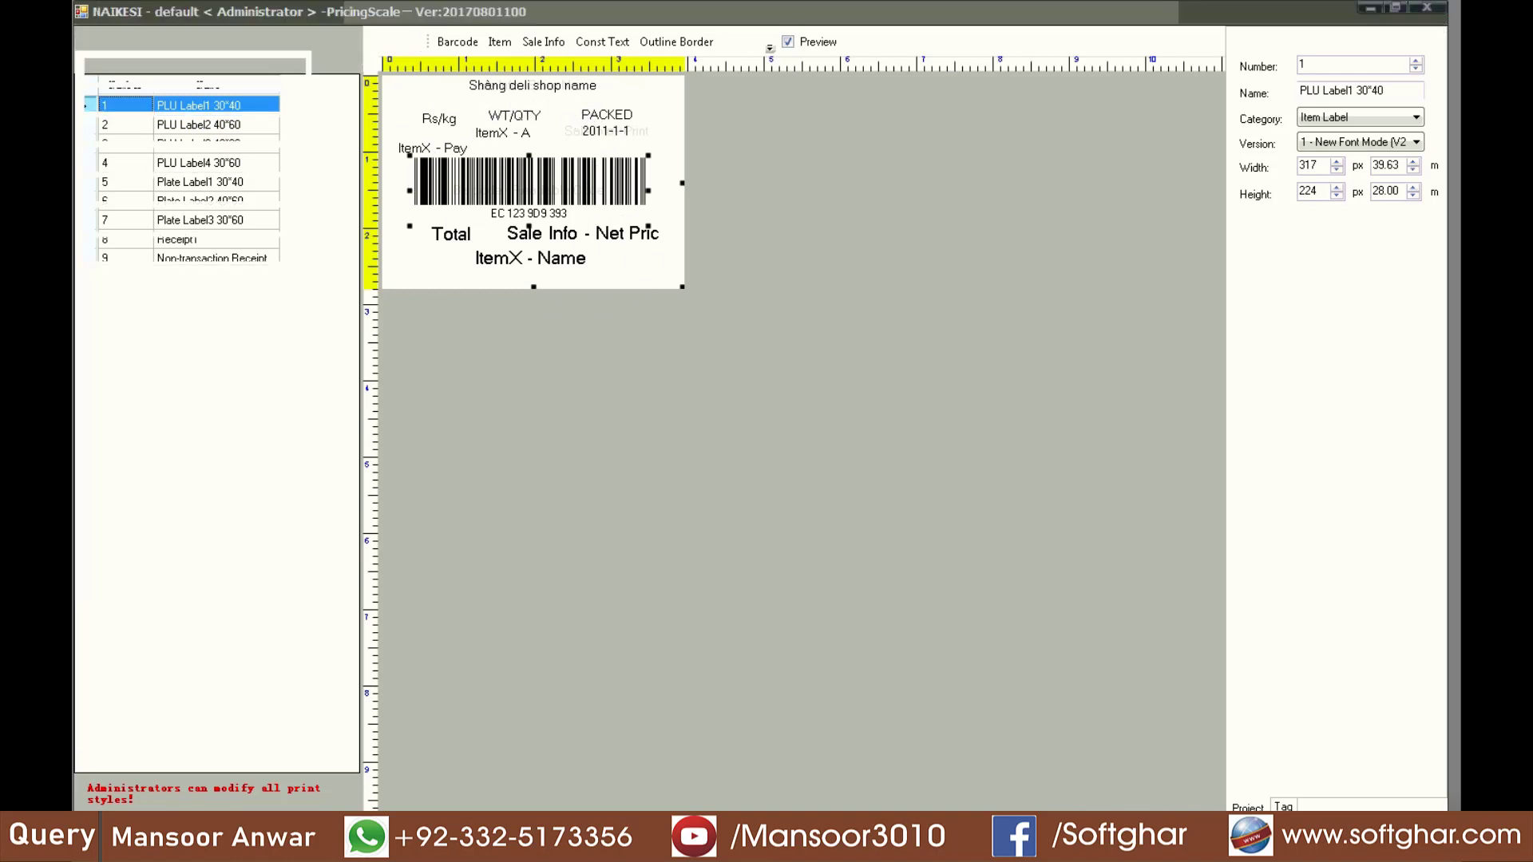
# - Open the product list and show the detail form for product 10001
pyautogui.click(388, 395)
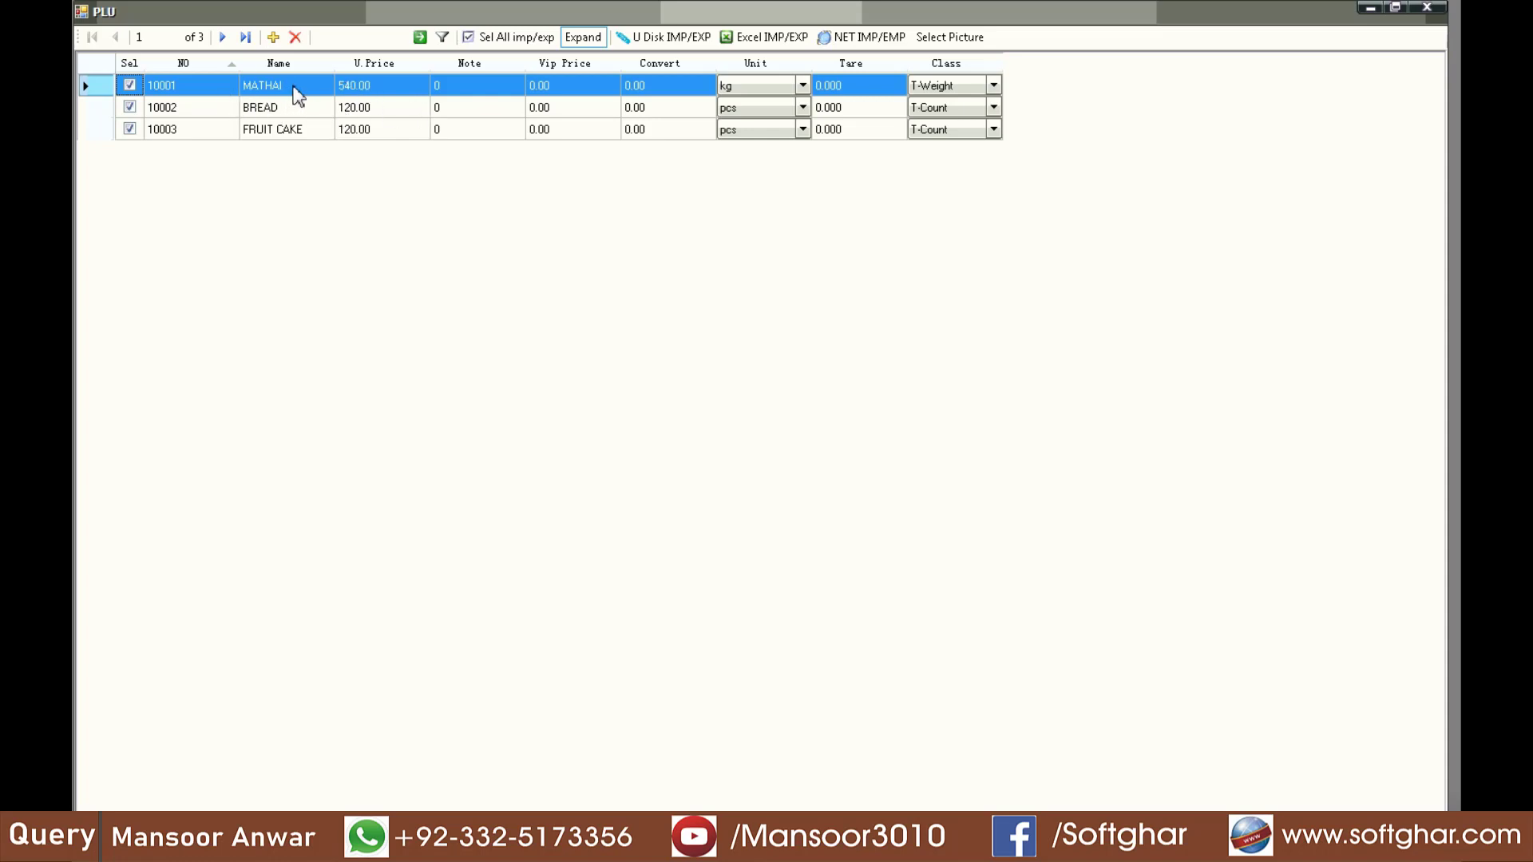
pyautogui.click(294, 91)
pyautogui.click(598, 40)
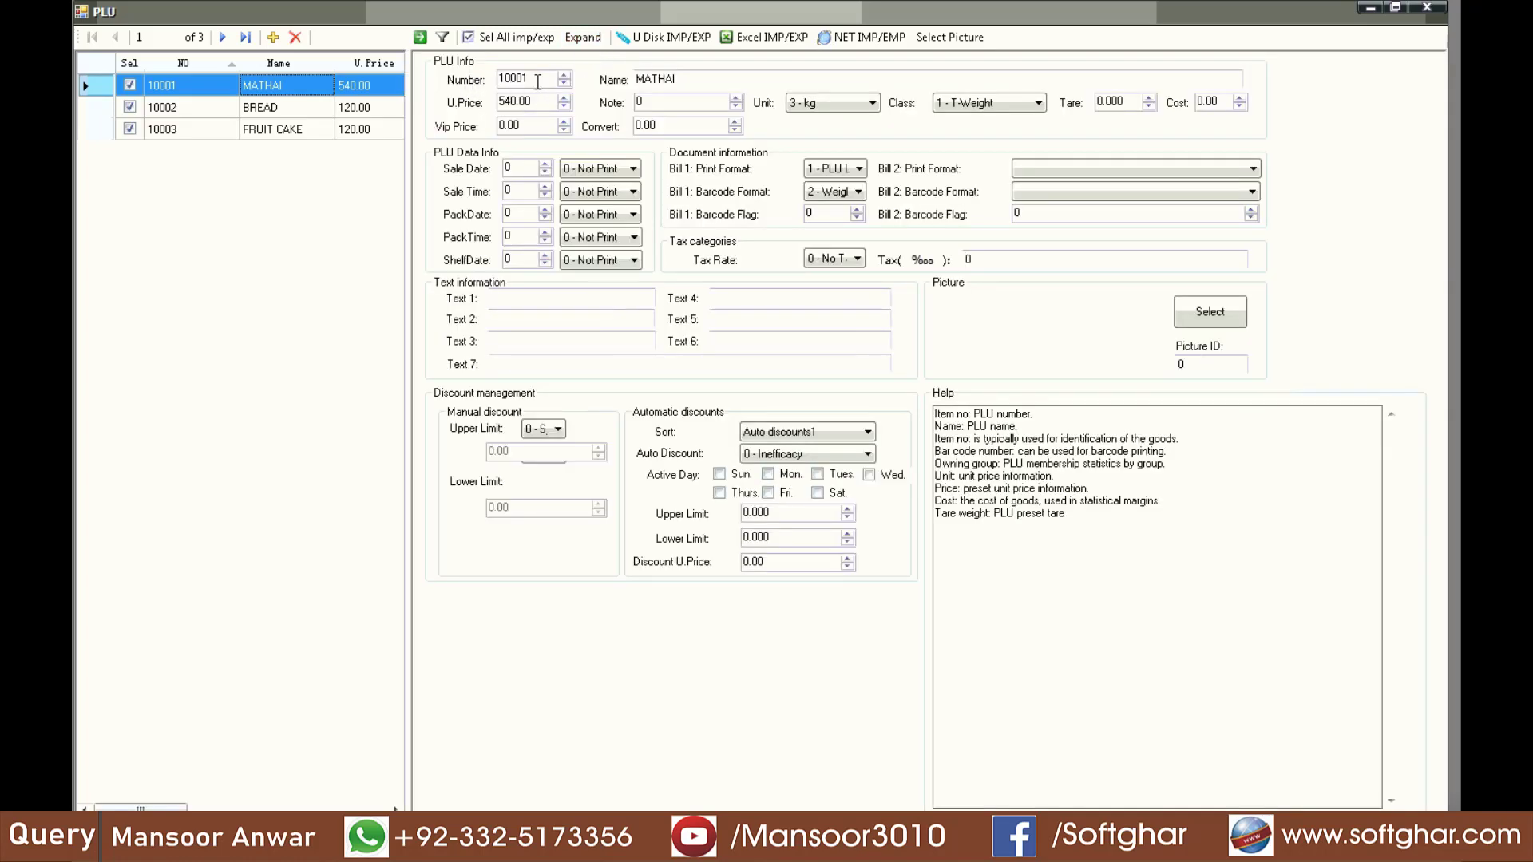
# - Rename product 10001 as Mix Sweets
pyautogui.click(532, 78)
pyautogui.doubleClick(531, 78)
pyautogui.doubleClick(541, 99)
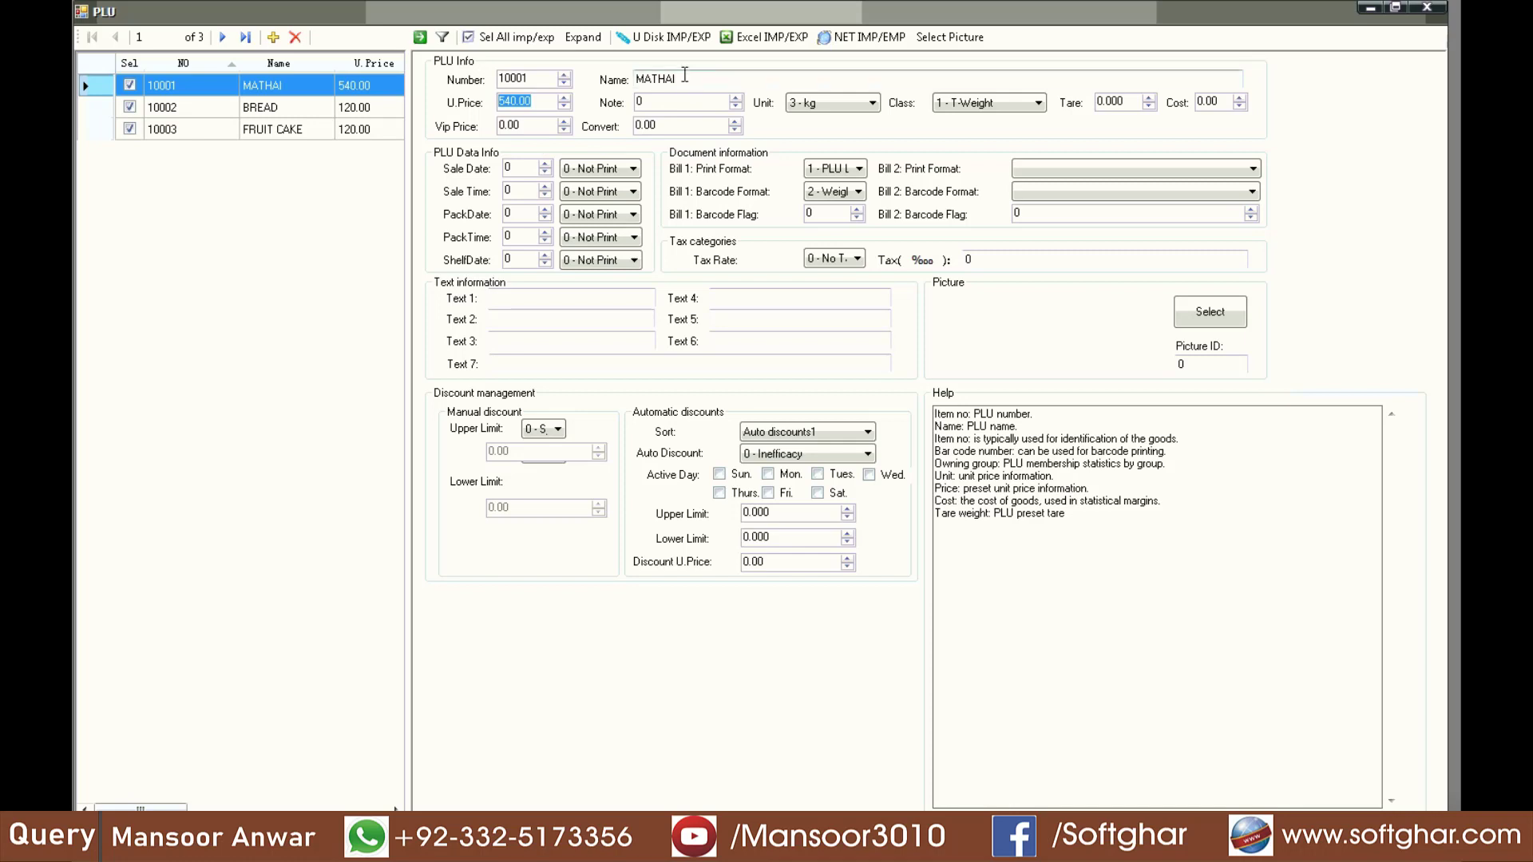
pyautogui.doubleClick(685, 76)
pyautogui.write('mi')
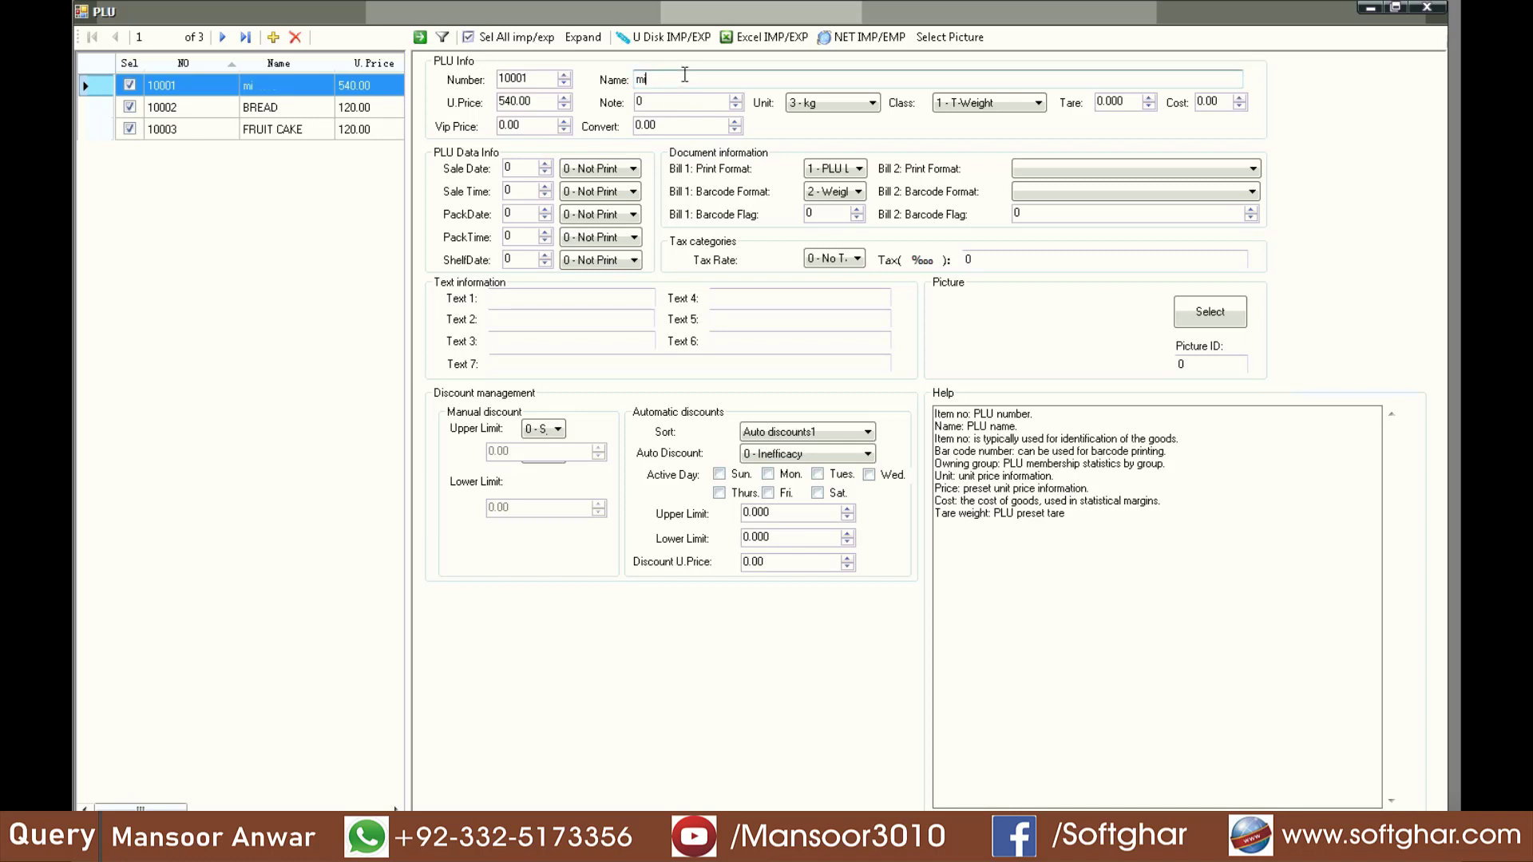
pyautogui.press('BackSpace')
pyautogui.write('Mix Sweets')
# - Set Mix Sweets to a unit price of 580, with unit 3 - kg and class 1 - T-Weight
pyautogui.click(536, 102)
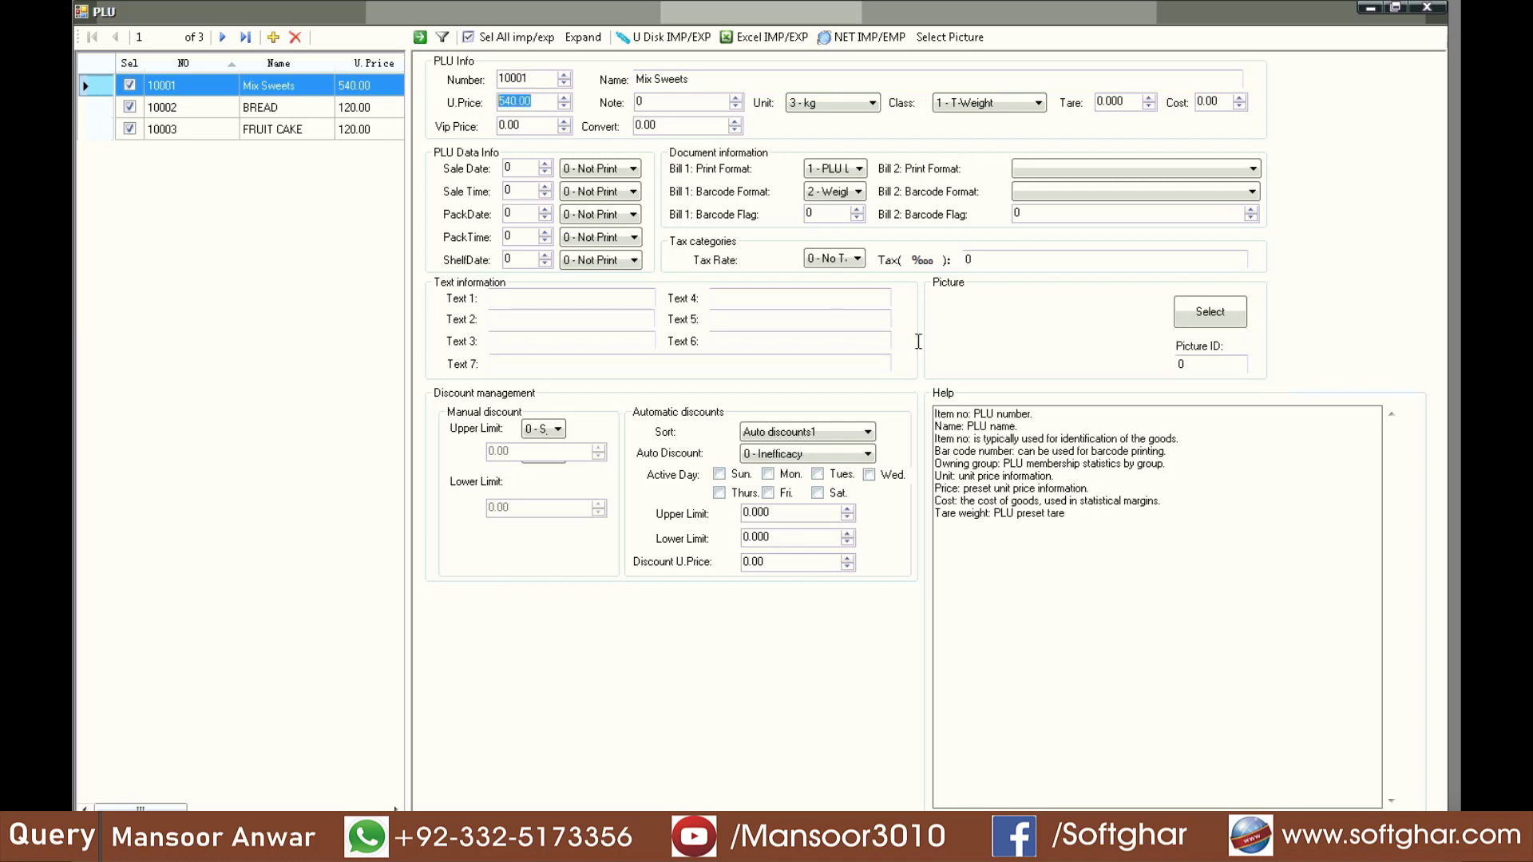
pyautogui.write('580')
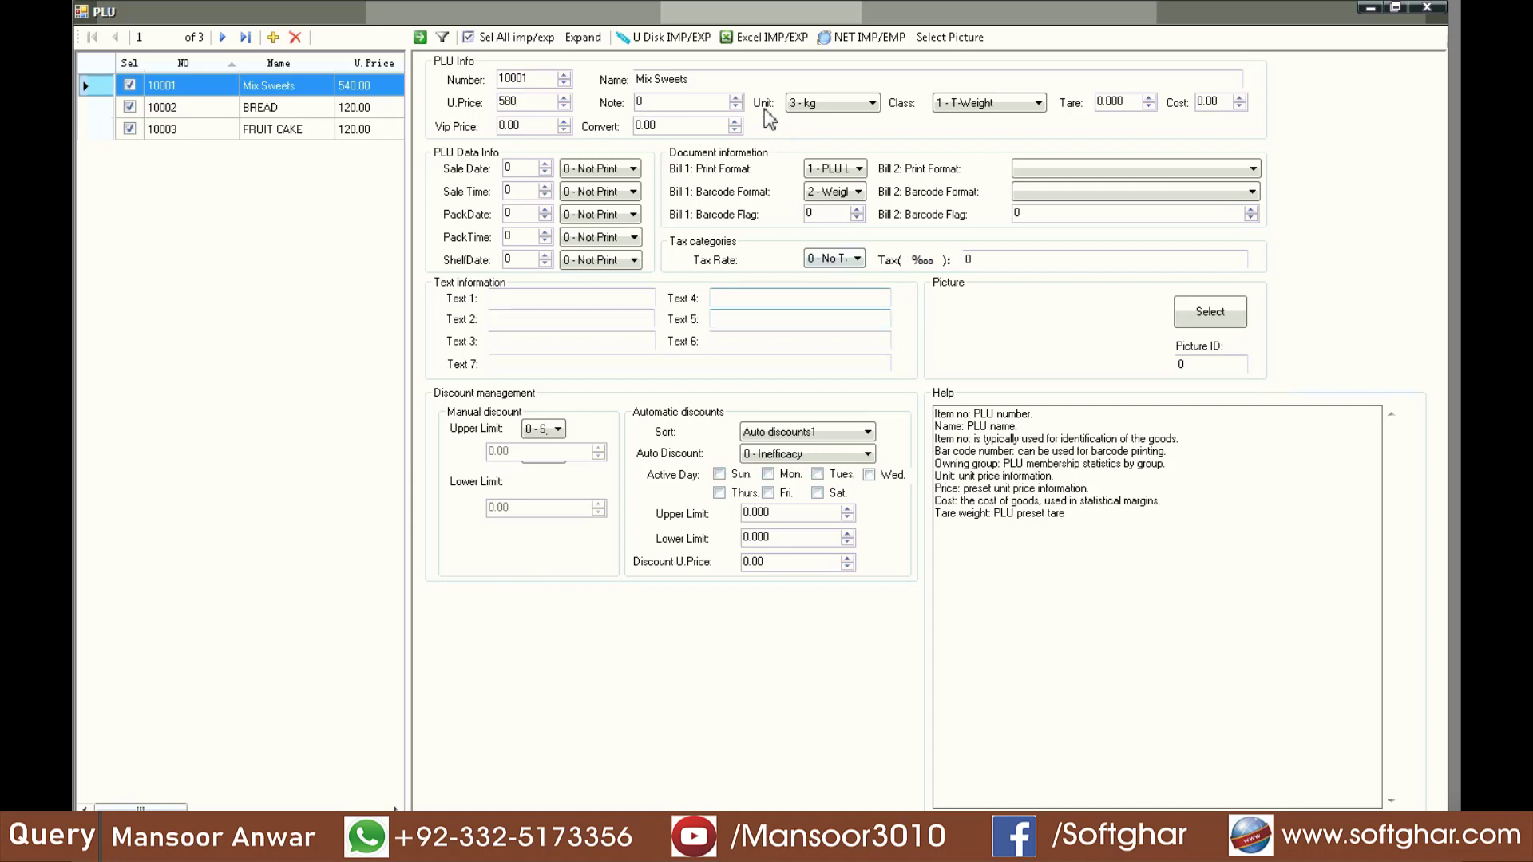
pyautogui.click(873, 103)
pyautogui.click(872, 108)
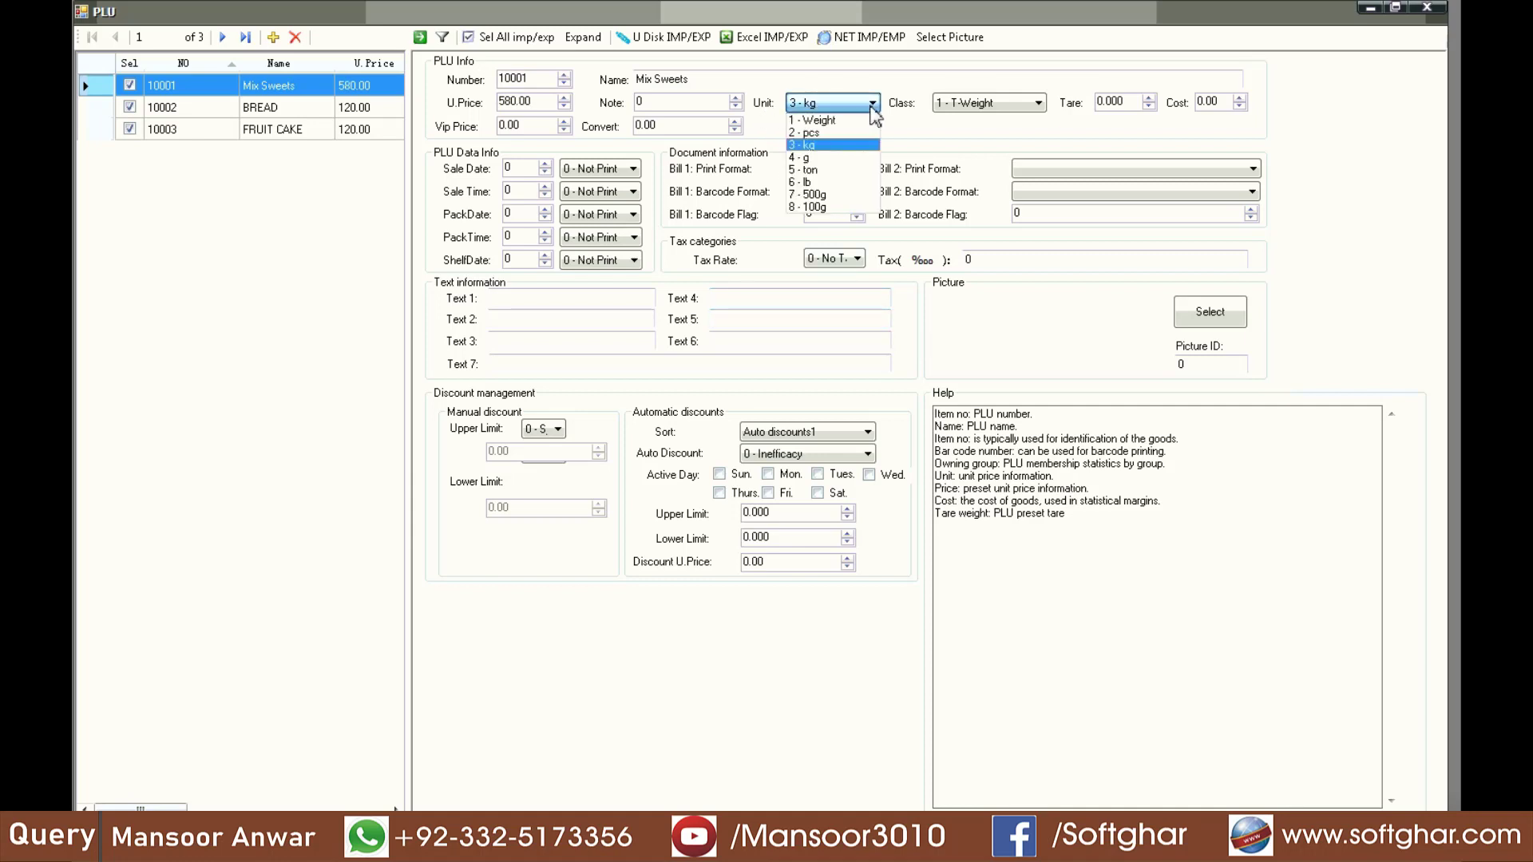
pyautogui.click(805, 152)
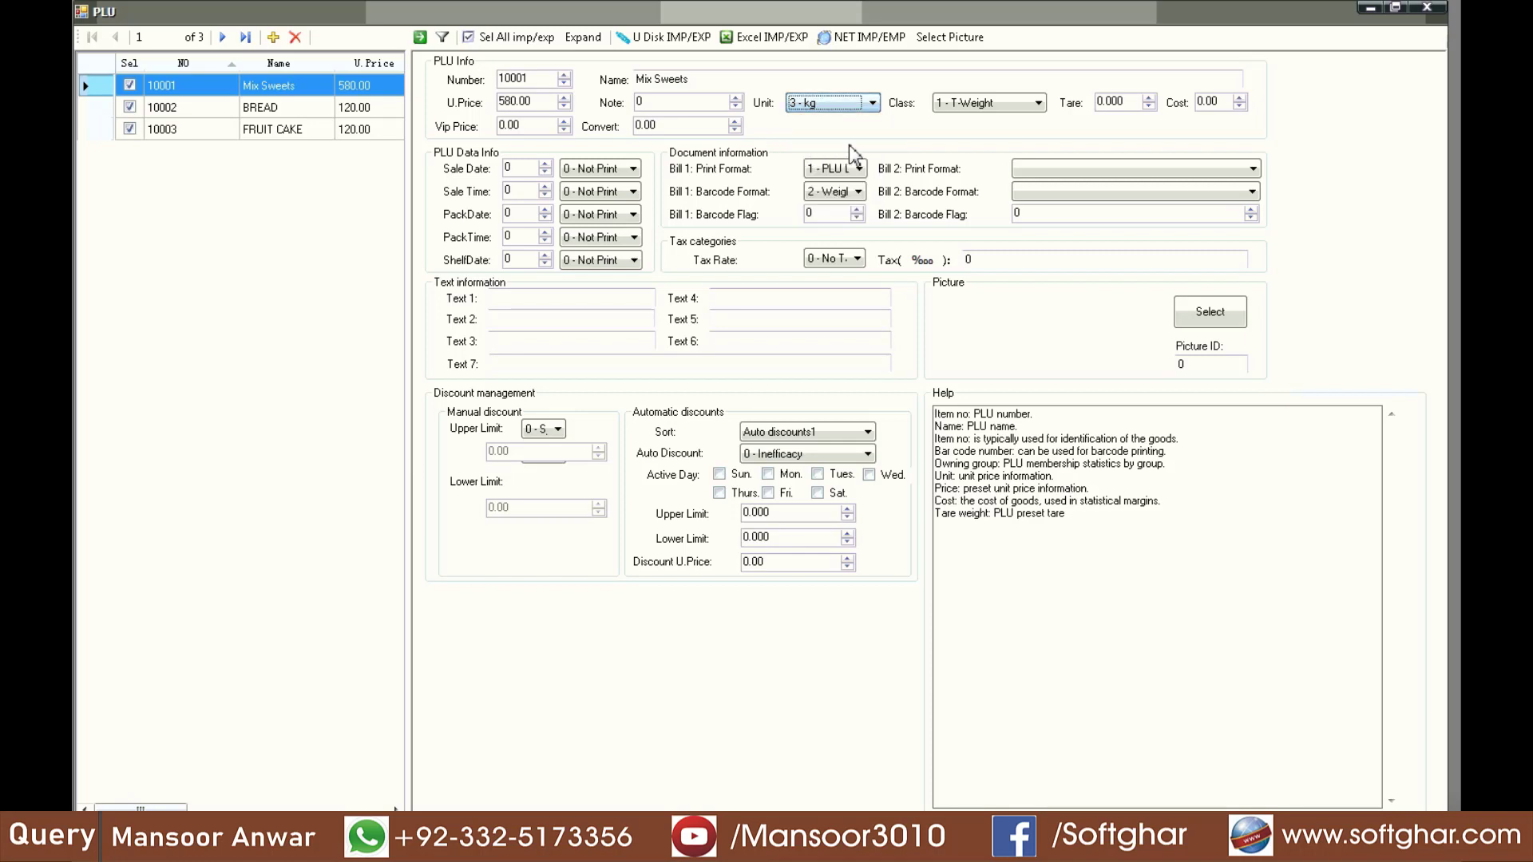
pyautogui.click(975, 110)
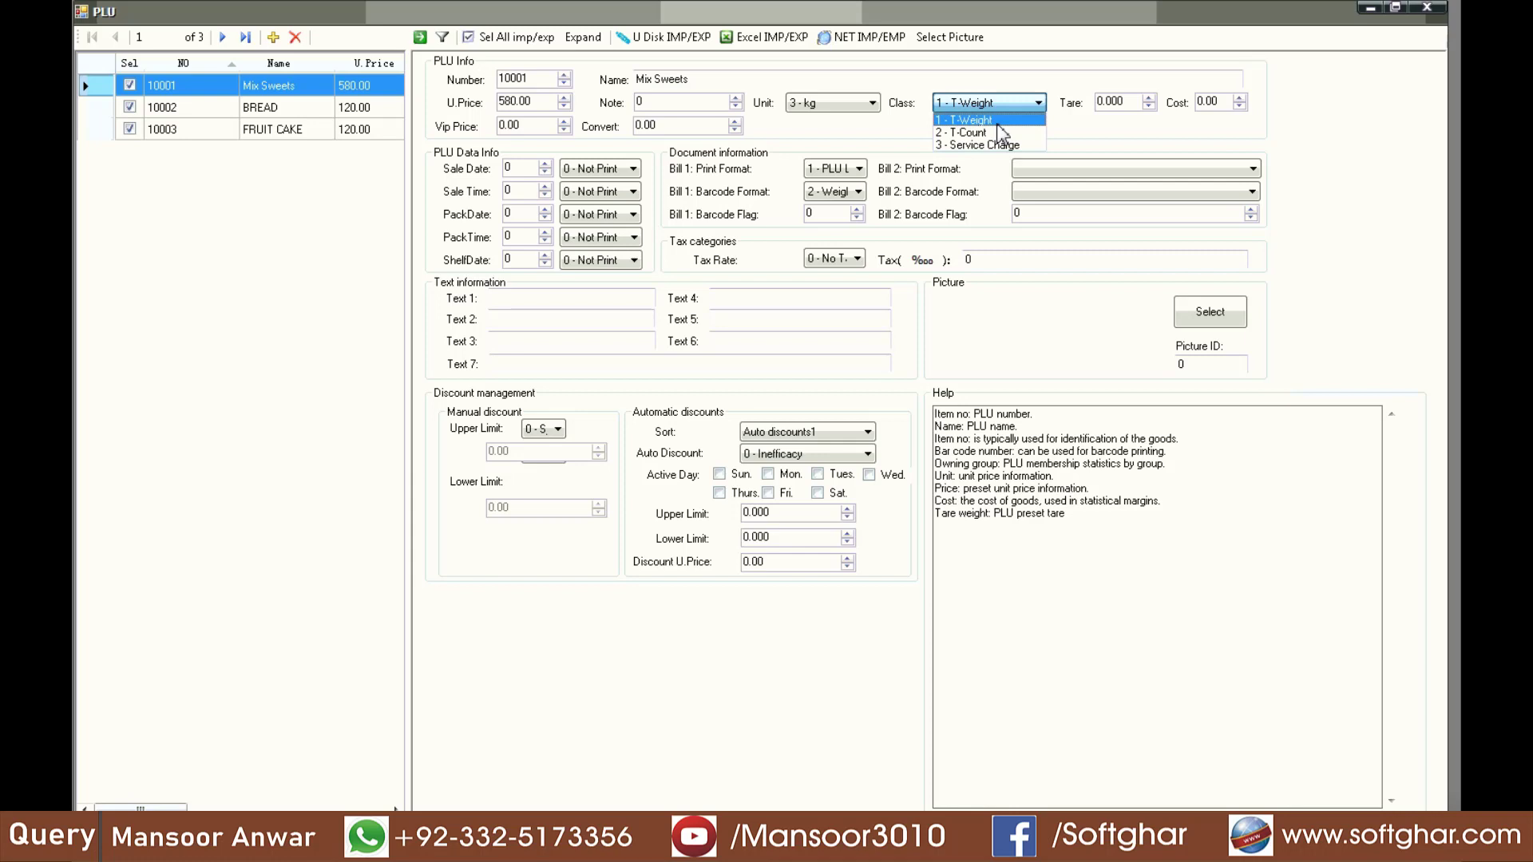
pyautogui.click(972, 122)
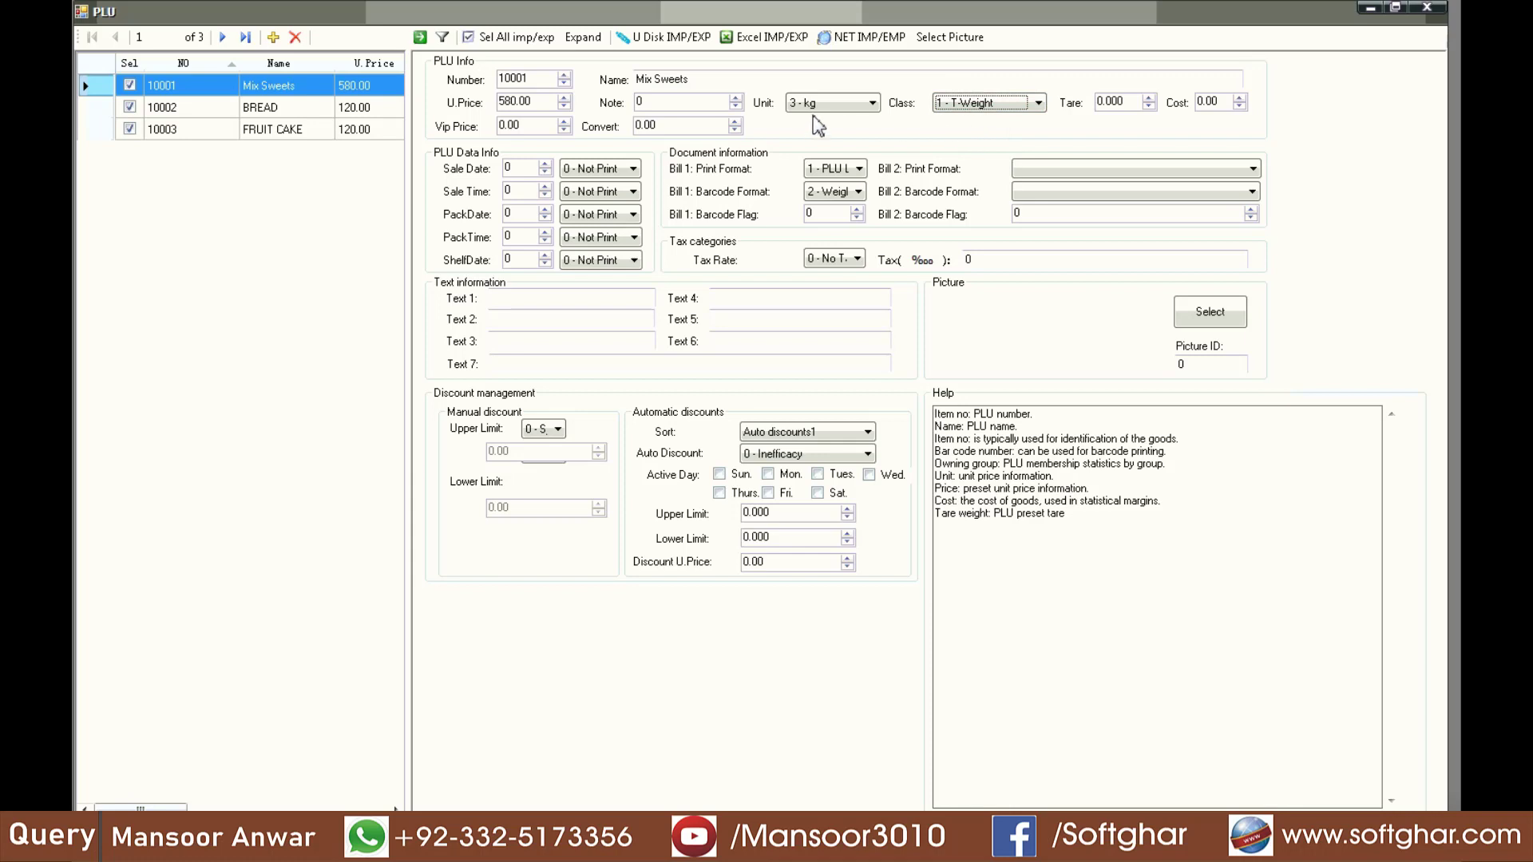
# - Rename product 10002 as PLAIN BREAD L and set its unit price to 110
pyautogui.click(289, 116)
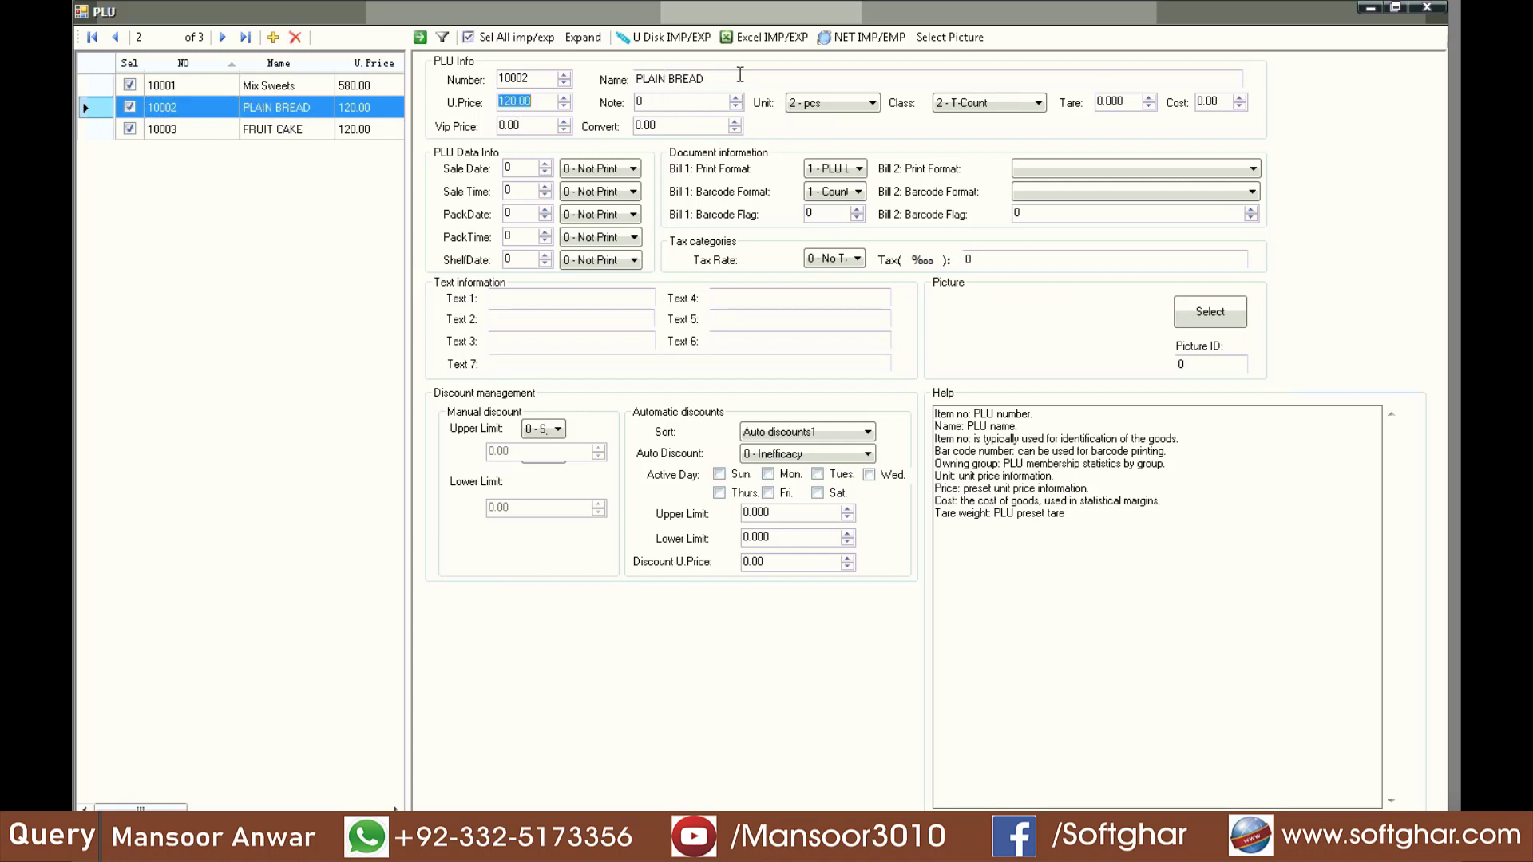
pyautogui.click(740, 74)
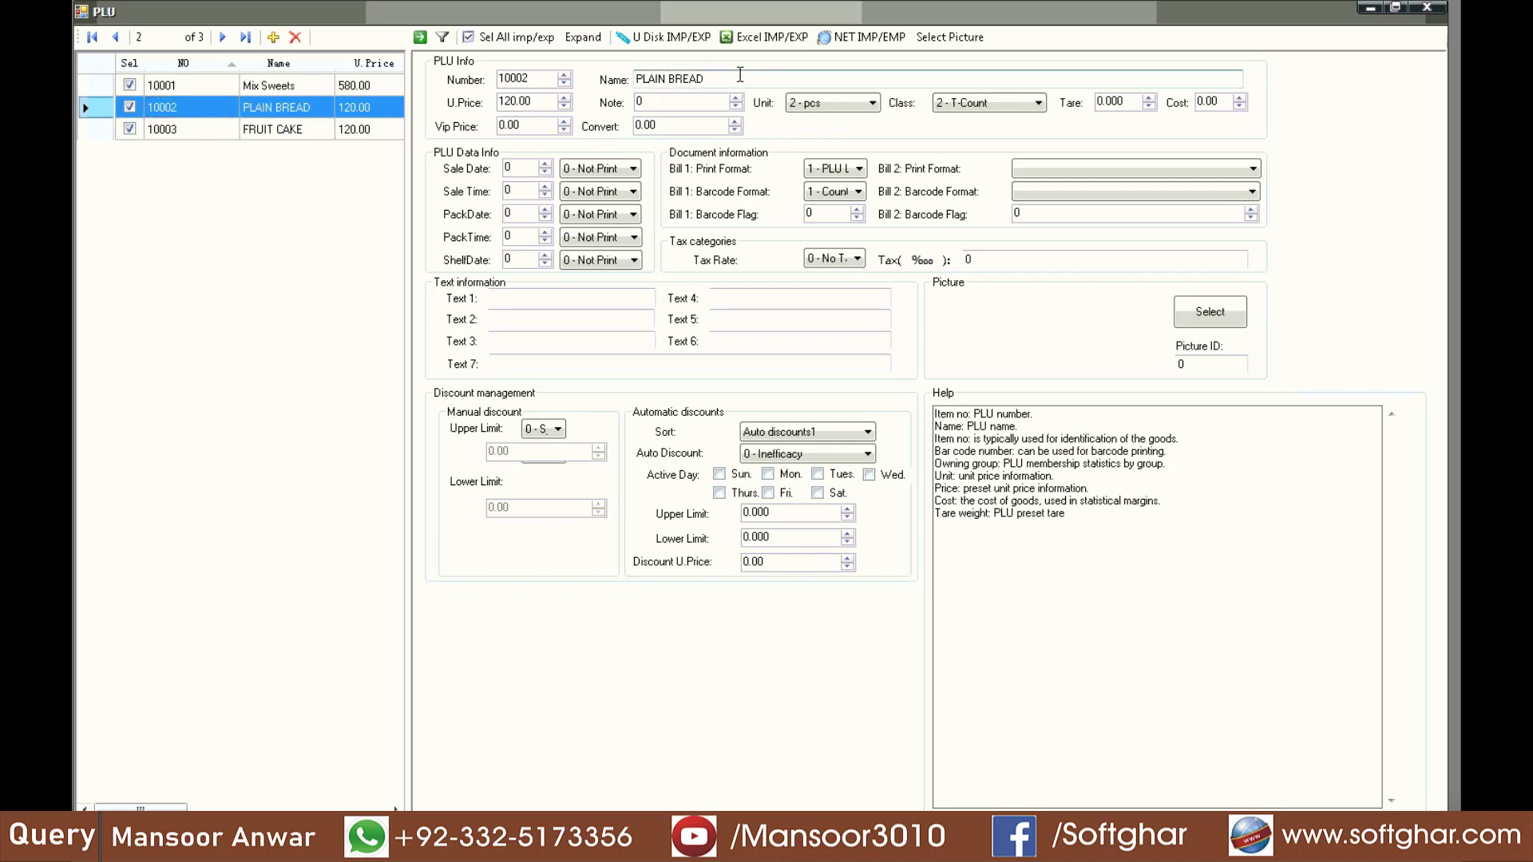
pyautogui.write('L')
pyautogui.click(536, 99)
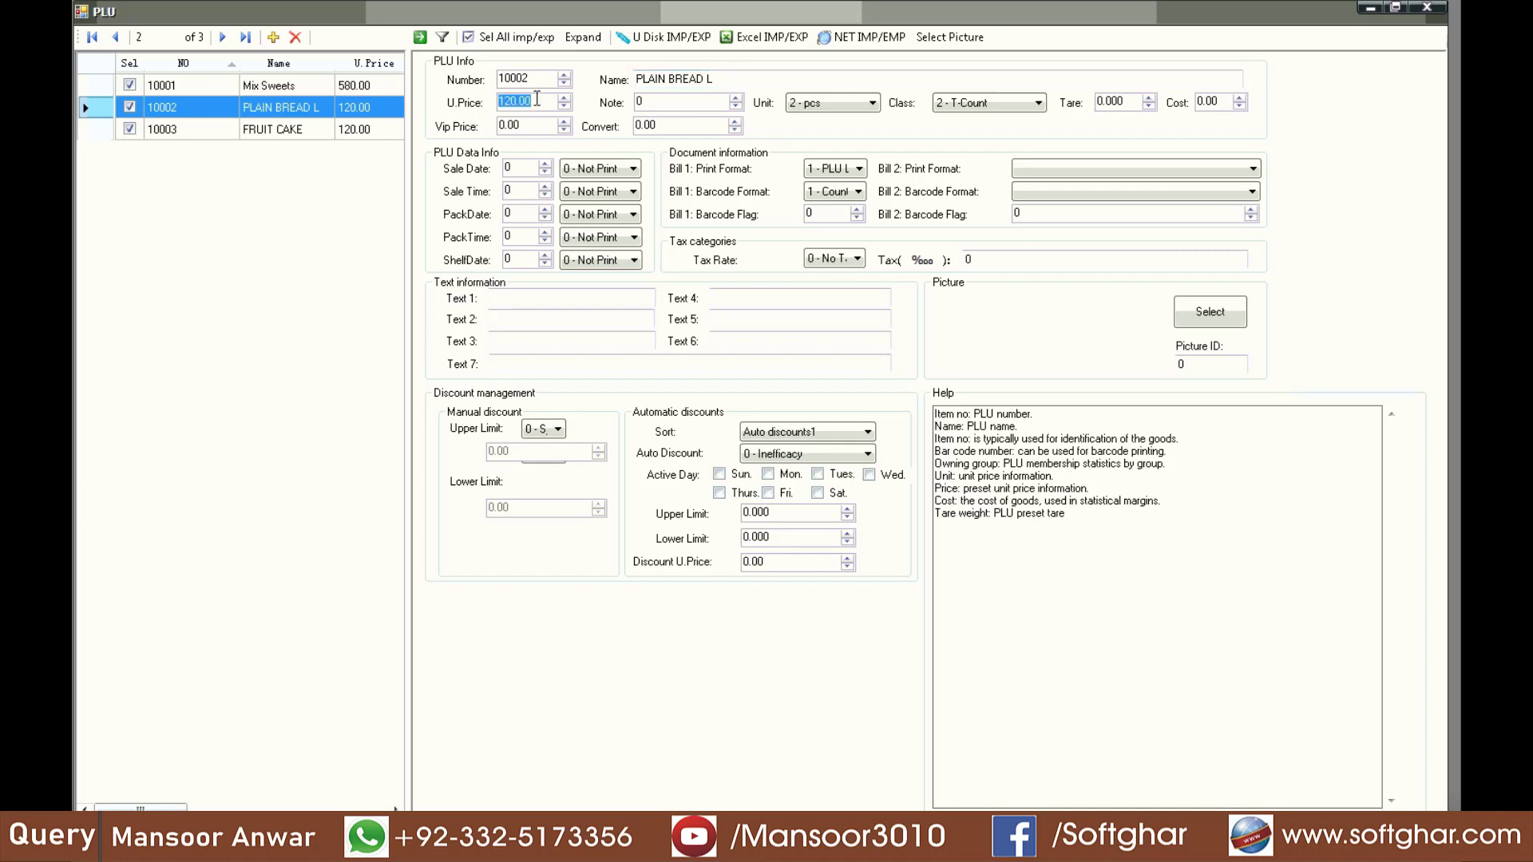
pyautogui.write('110')
pyautogui.click(872, 109)
# - Rename product 10003 as PLAIN BREAD S and enter a unit price of 70
pyautogui.click(198, 132)
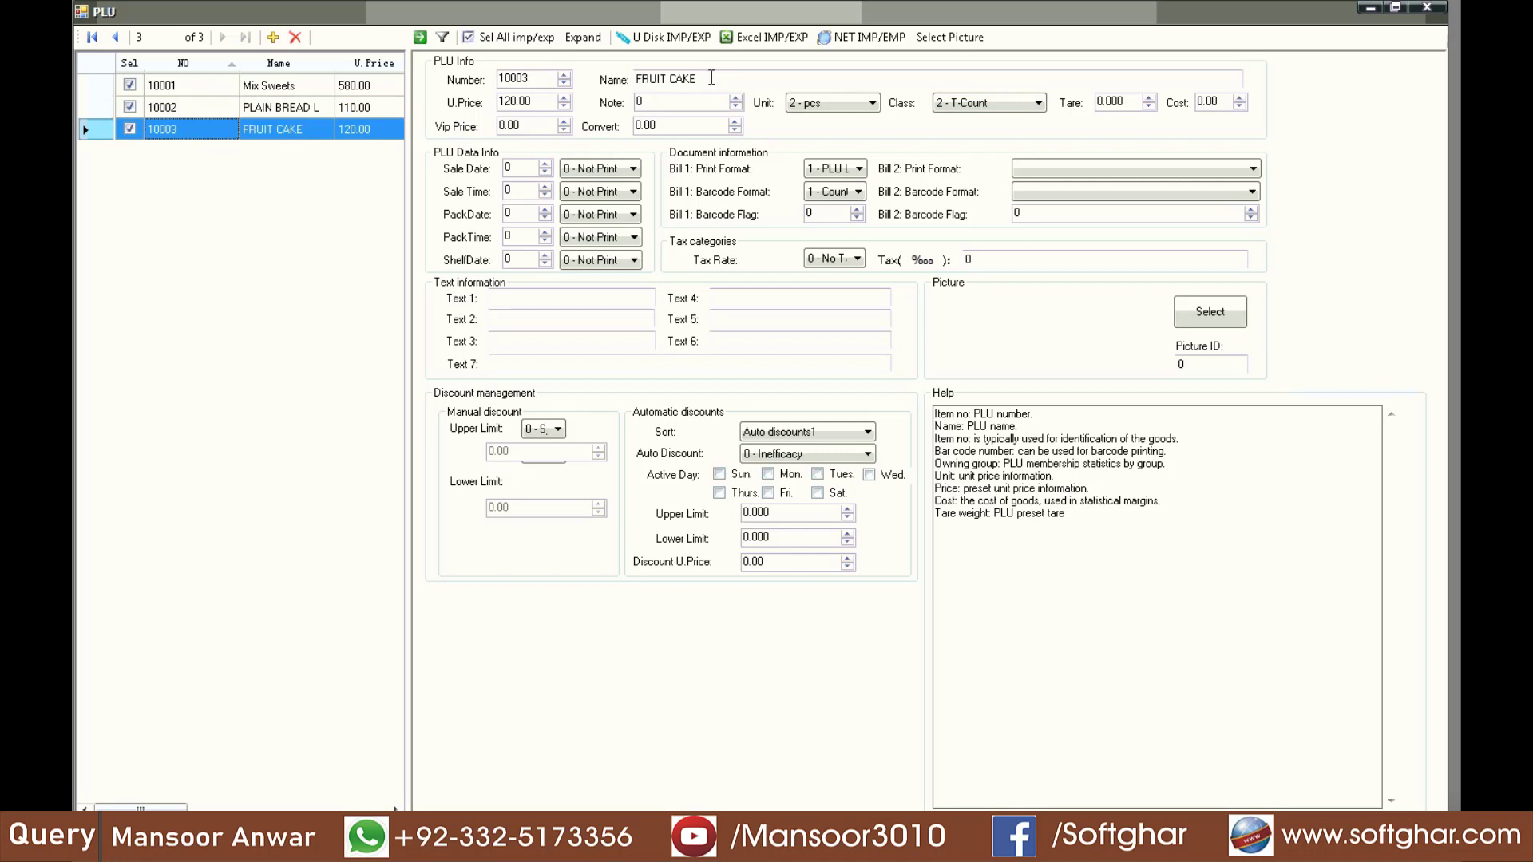
pyautogui.doubleClick(712, 78)
pyautogui.moveTo(711, 79); pyautogui.dragTo(531, 76)
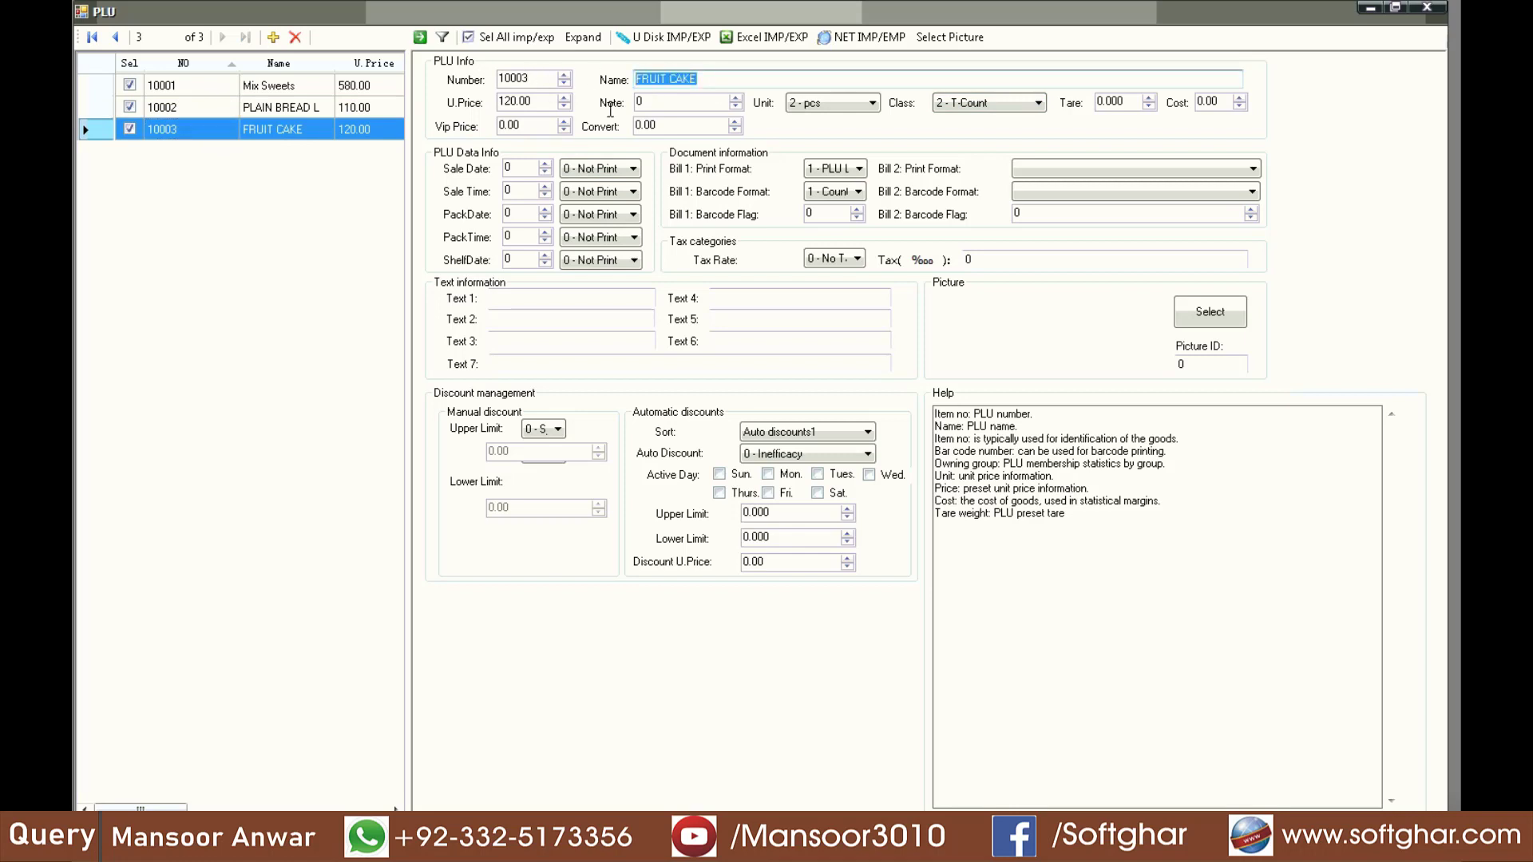
pyautogui.write('PLAIN BREAD L')
pyautogui.press('BackSpace')
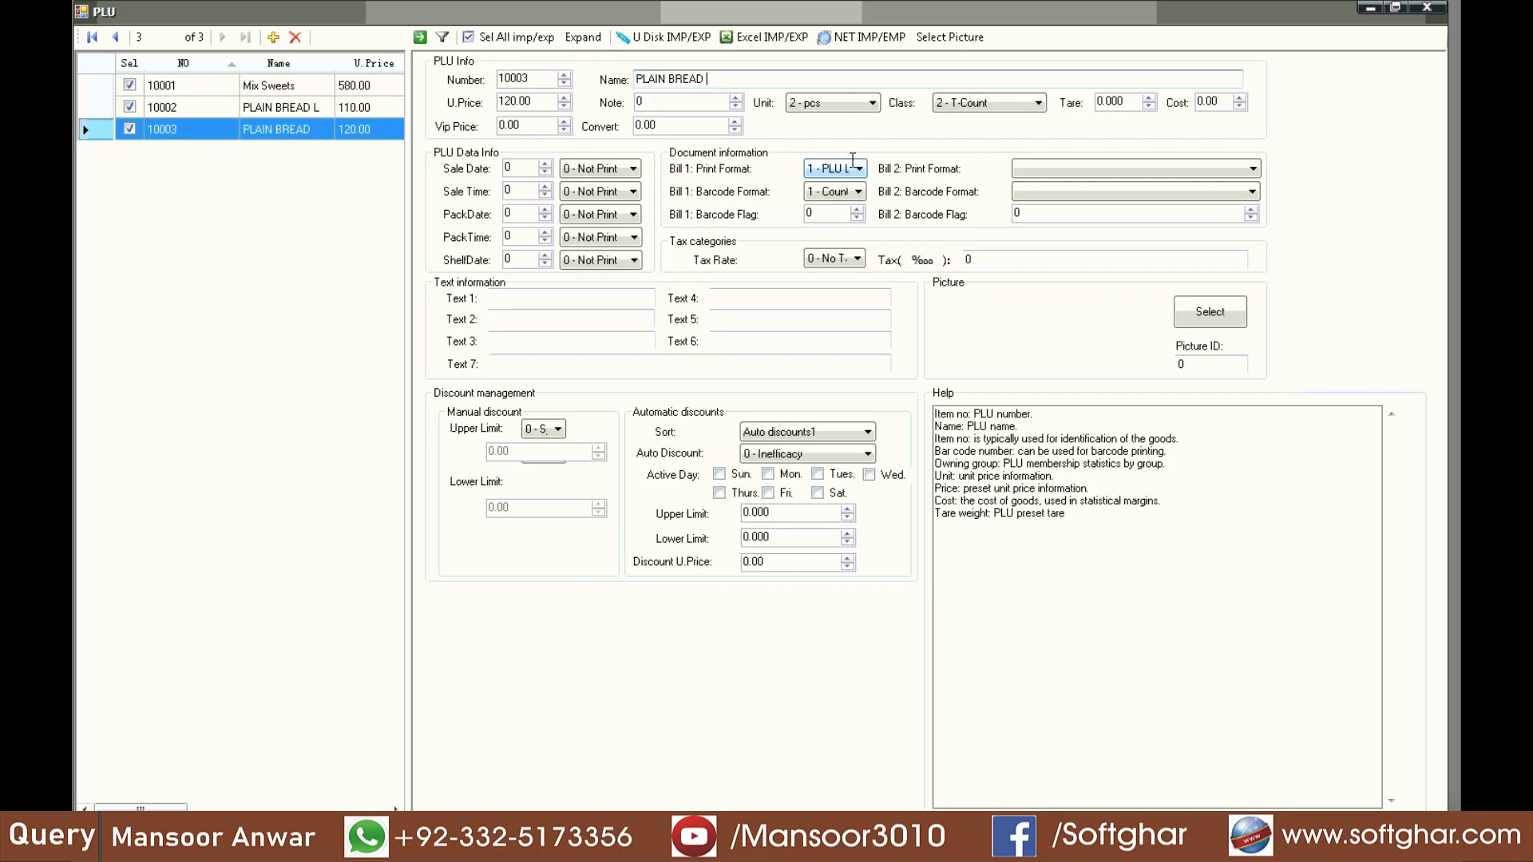
pyautogui.write('S')
pyautogui.click(534, 101)
pyautogui.write('70')
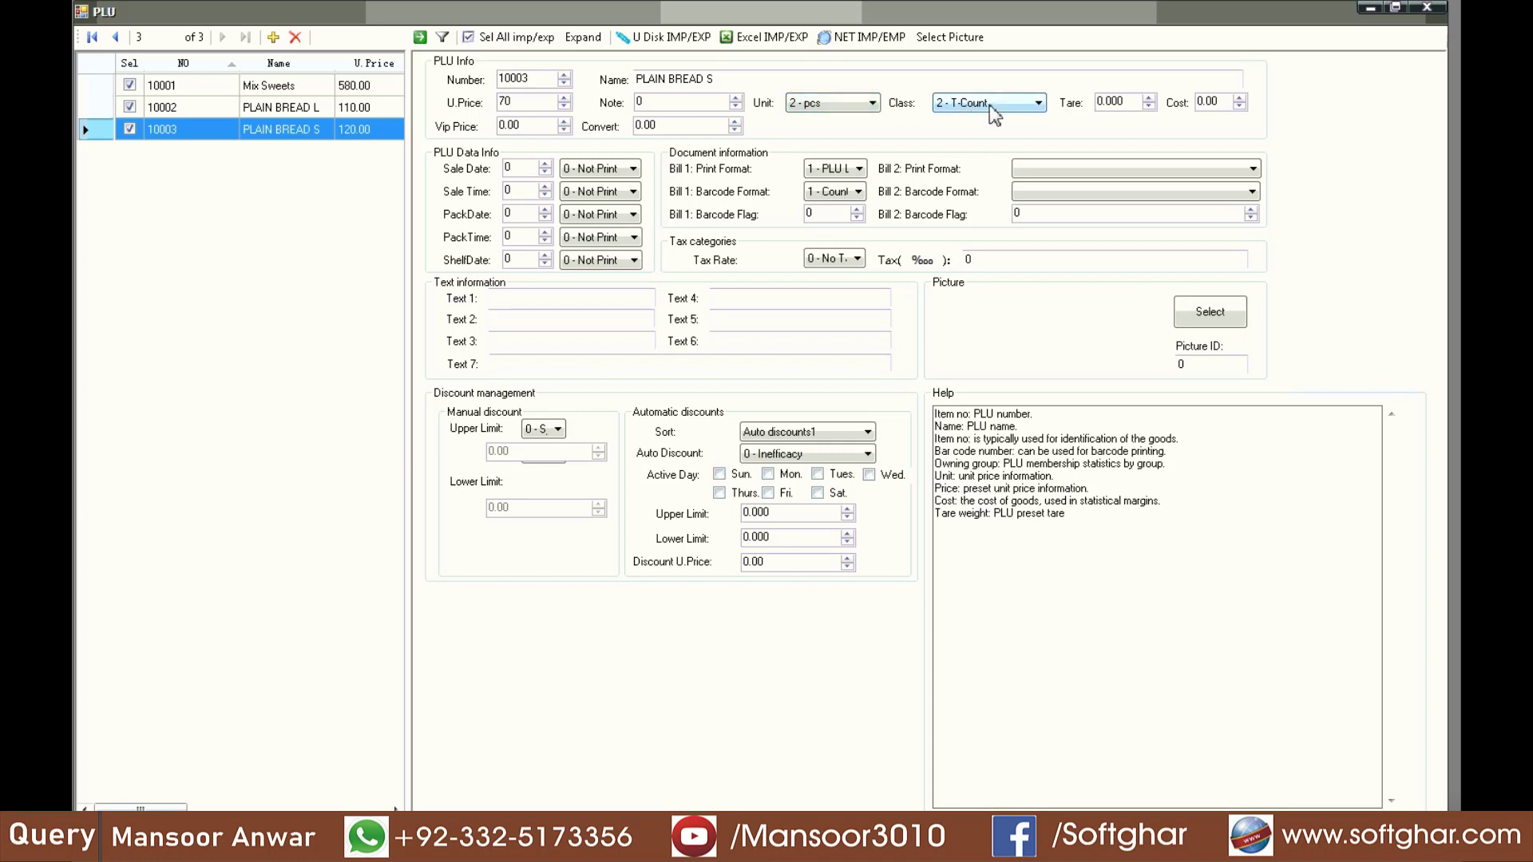
# - Add a new product named MILKY BREAD L with a unit price of 110
pyautogui.click(273, 38)
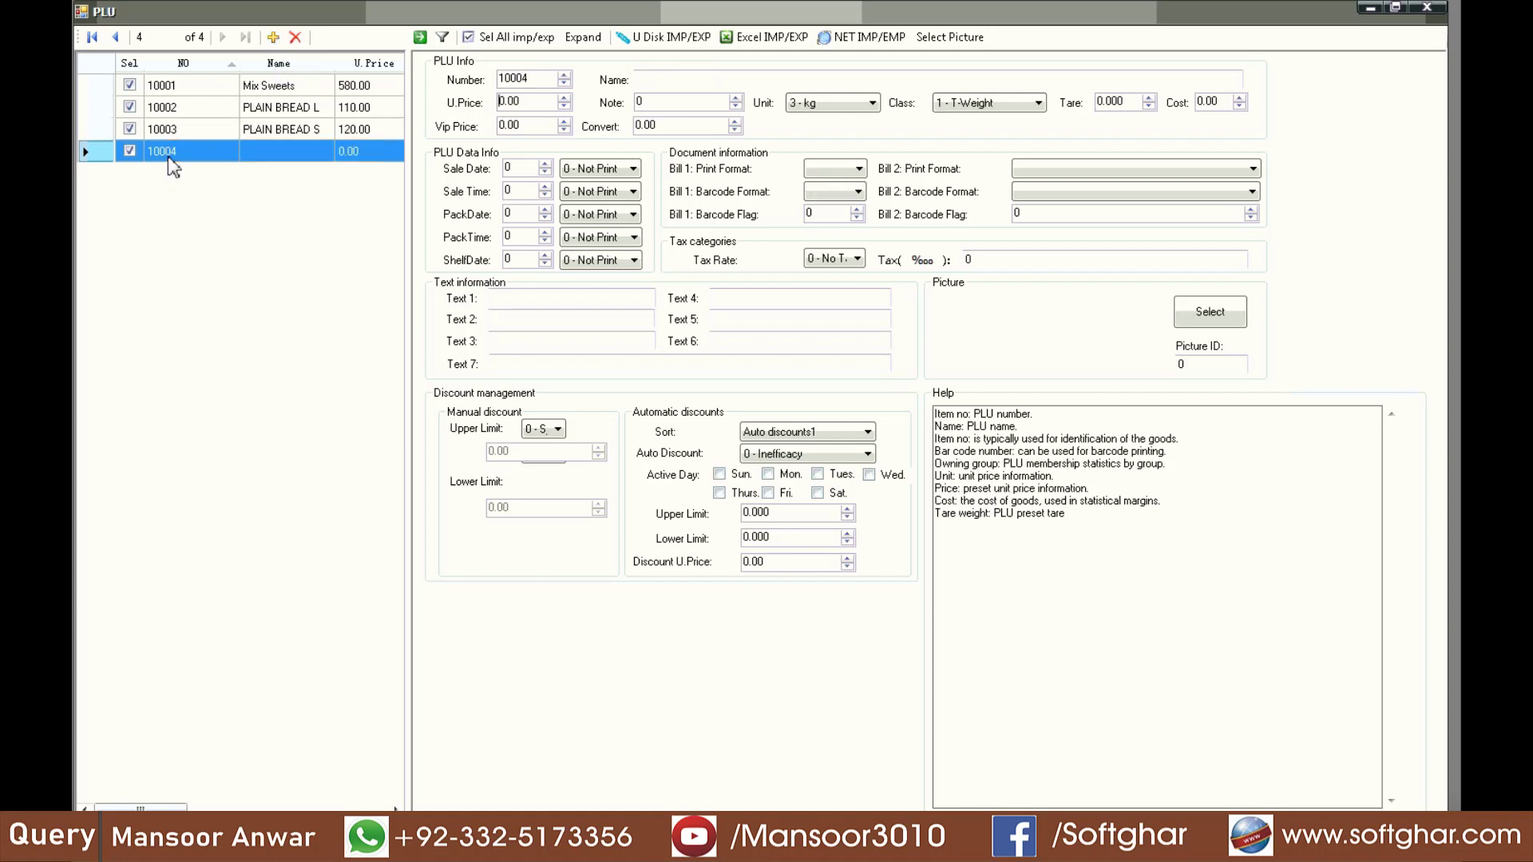
pyautogui.click(682, 79)
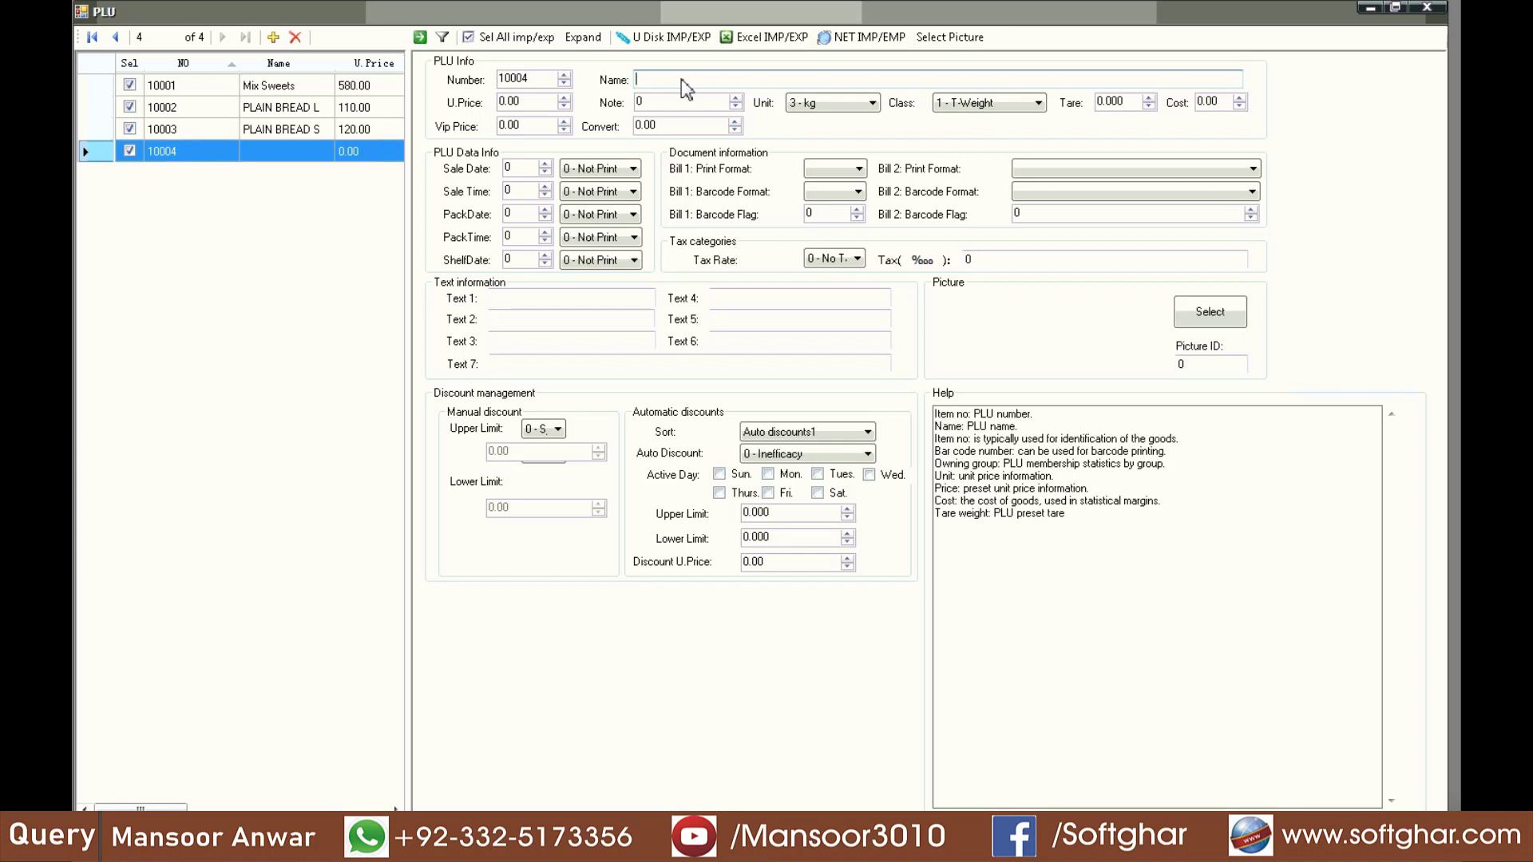
pyautogui.write('MILKY BREAD L')
pyautogui.click(532, 100)
pyautogui.write('110')
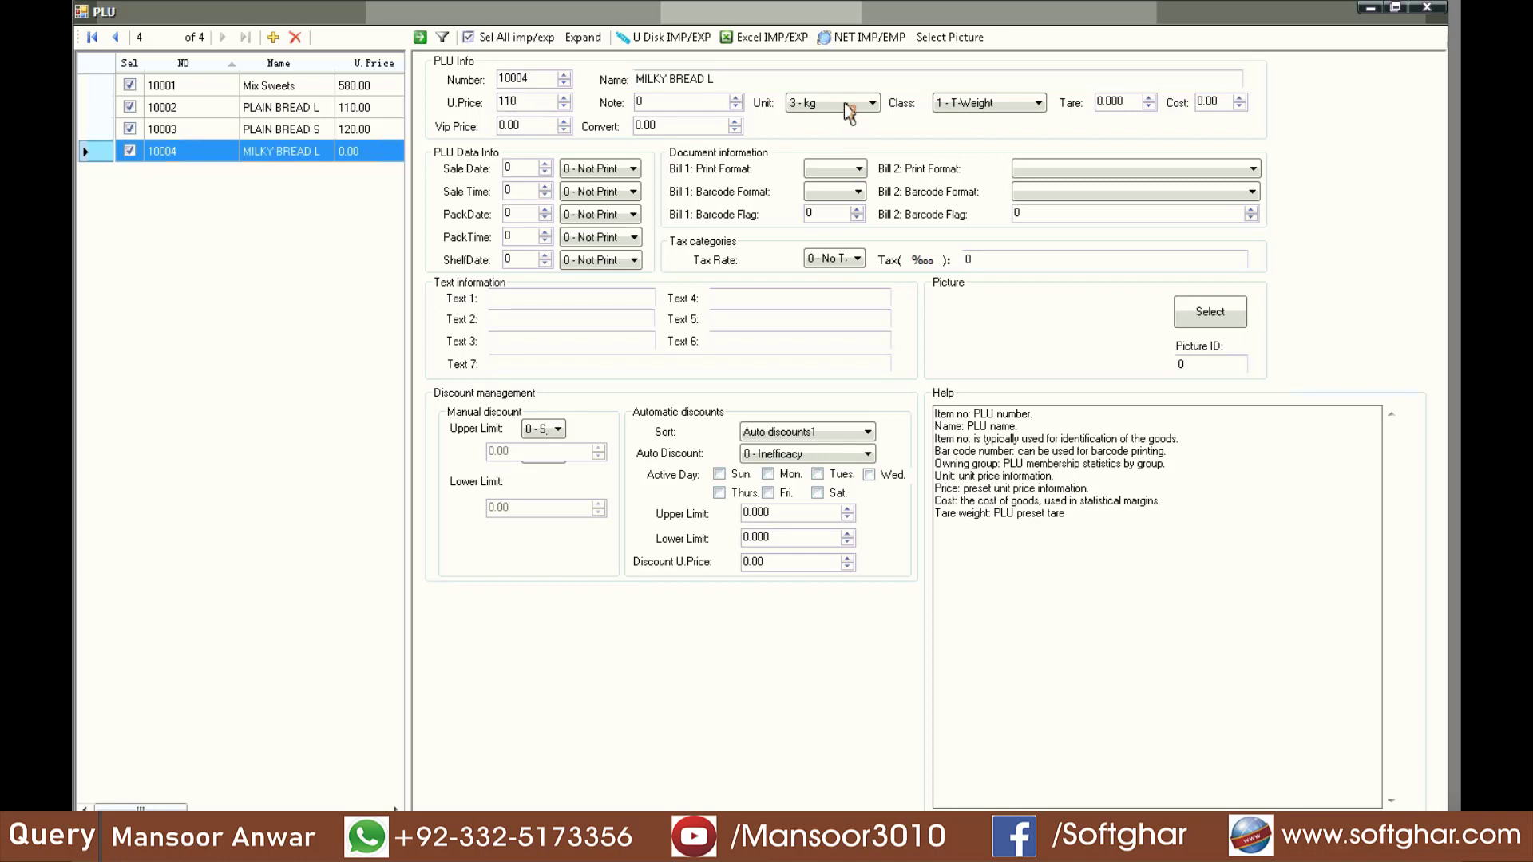
# - Set the unit of MILKY BREAD L to 2 - pcs and its class to 2 - T-Count
pyautogui.click(848, 106)
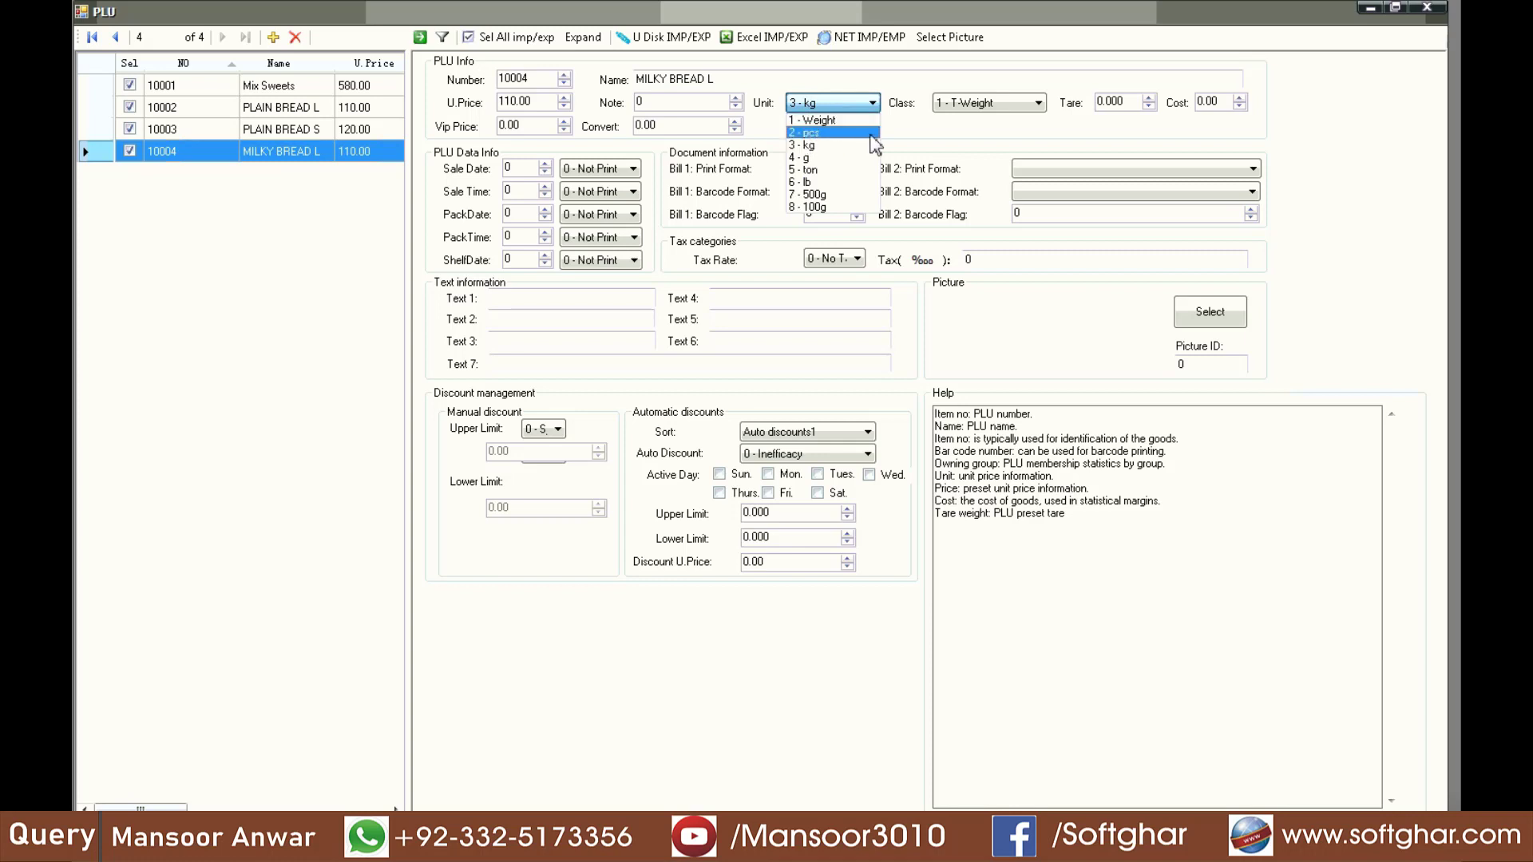
pyautogui.click(989, 112)
pyautogui.click(987, 108)
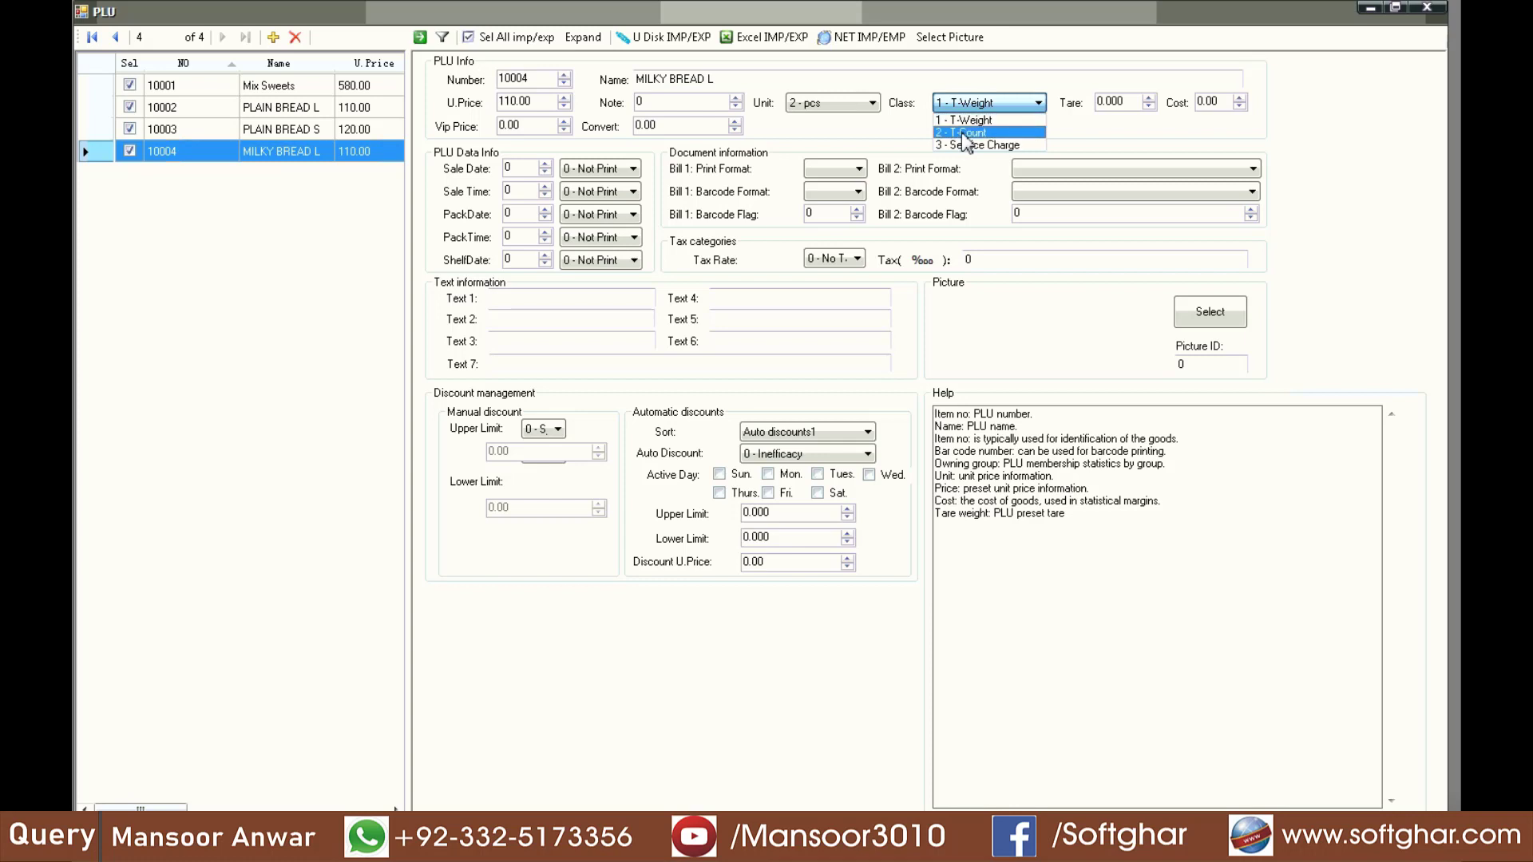
pyautogui.click(963, 134)
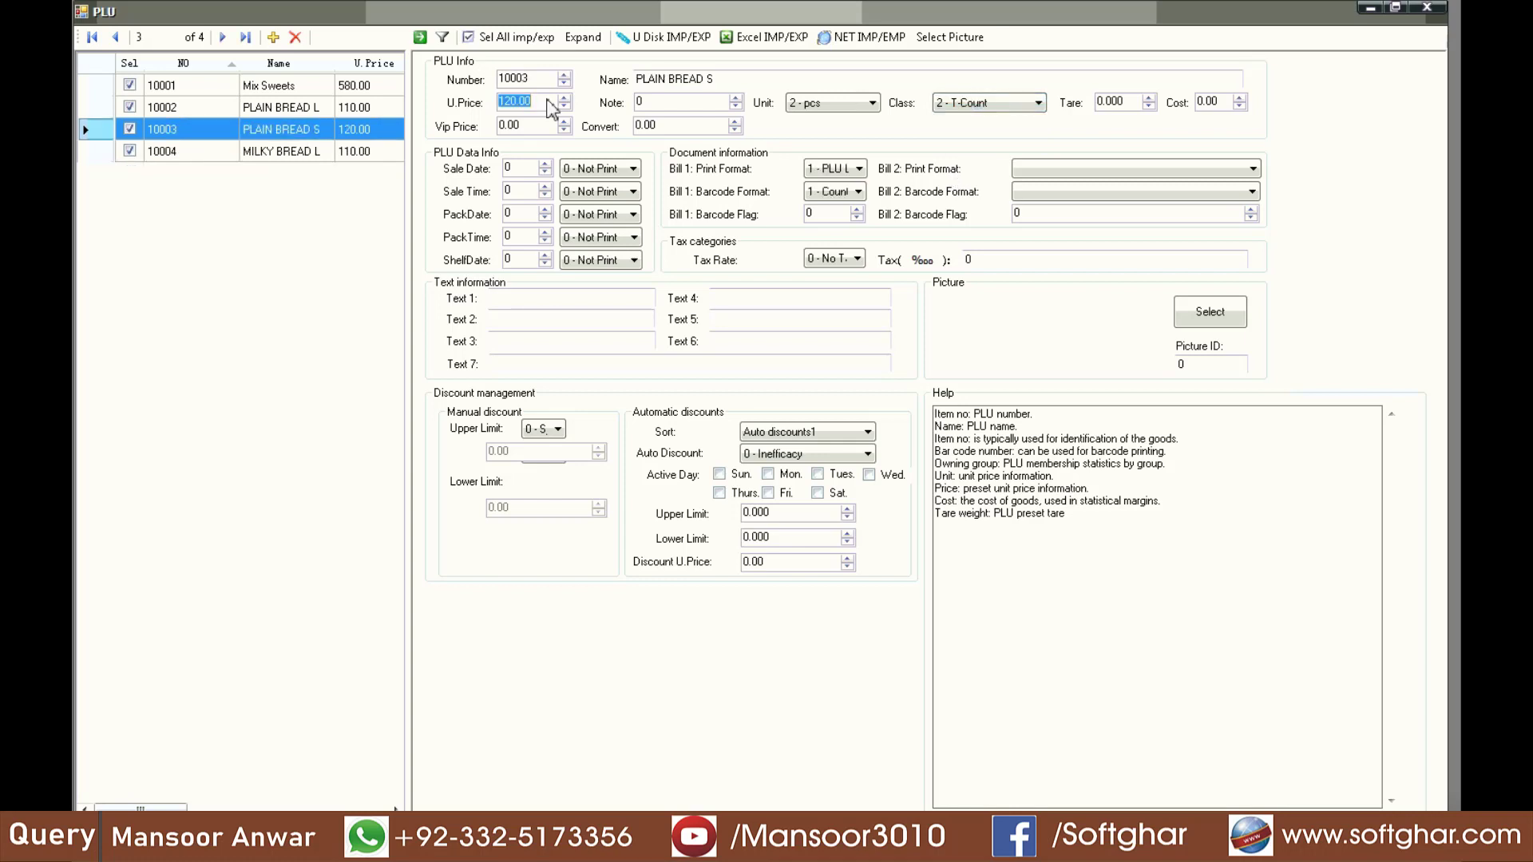
# - Set the unit price of PLAIN BREAD S to 70 again
pyautogui.write('70')
pyautogui.click(830, 259)
# - For MILKY BREAD L, set the Bill 1 print format to 1 - PLU Label1 and the Bill 1 barcode format to 1 - Count T
pyautogui.click(284, 151)
pyautogui.click(857, 168)
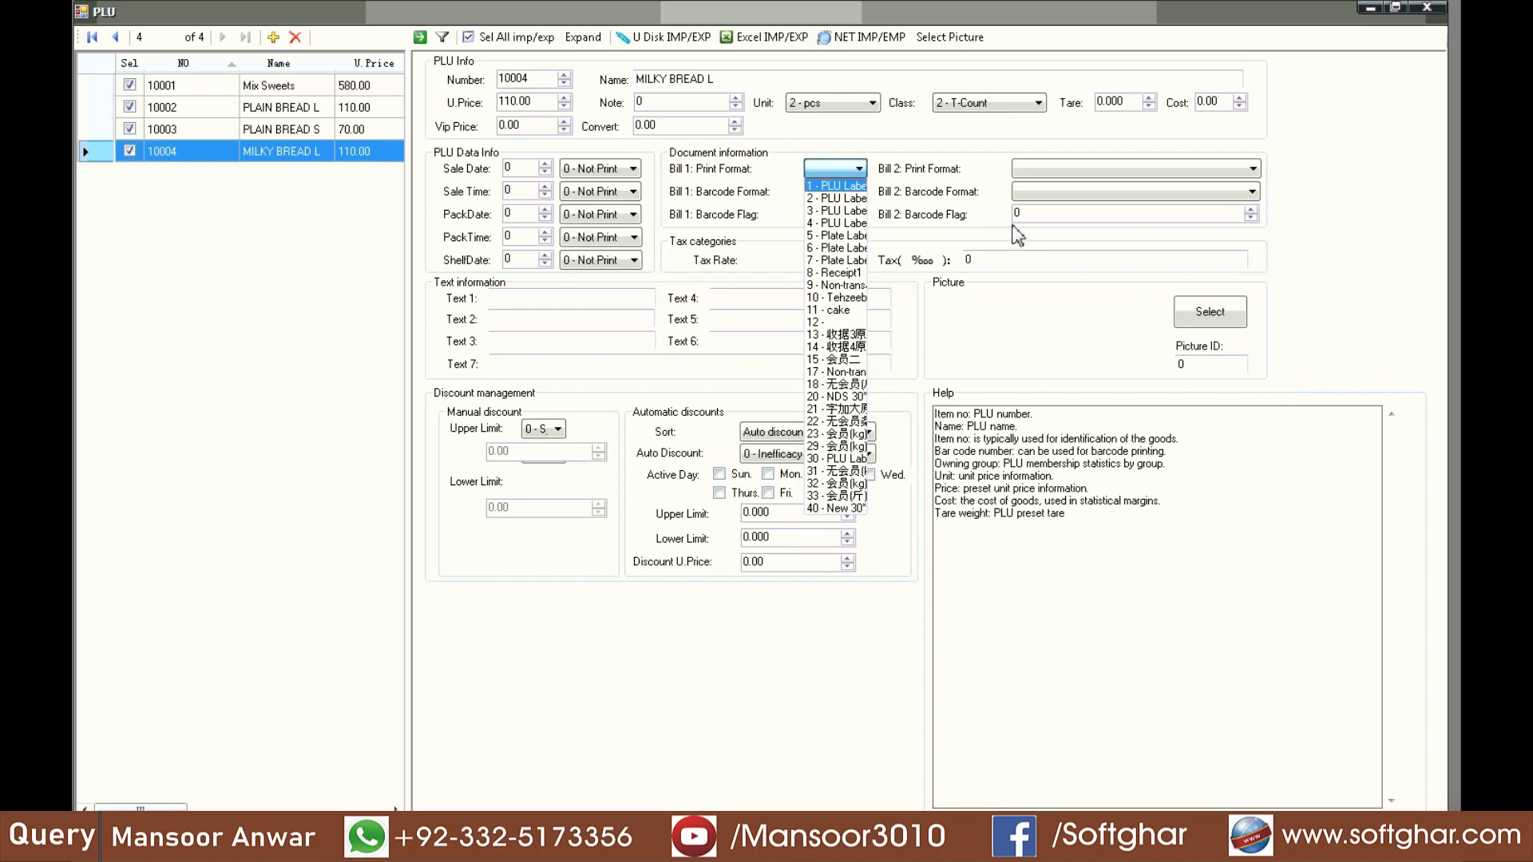
pyautogui.click(833, 185)
pyautogui.click(831, 192)
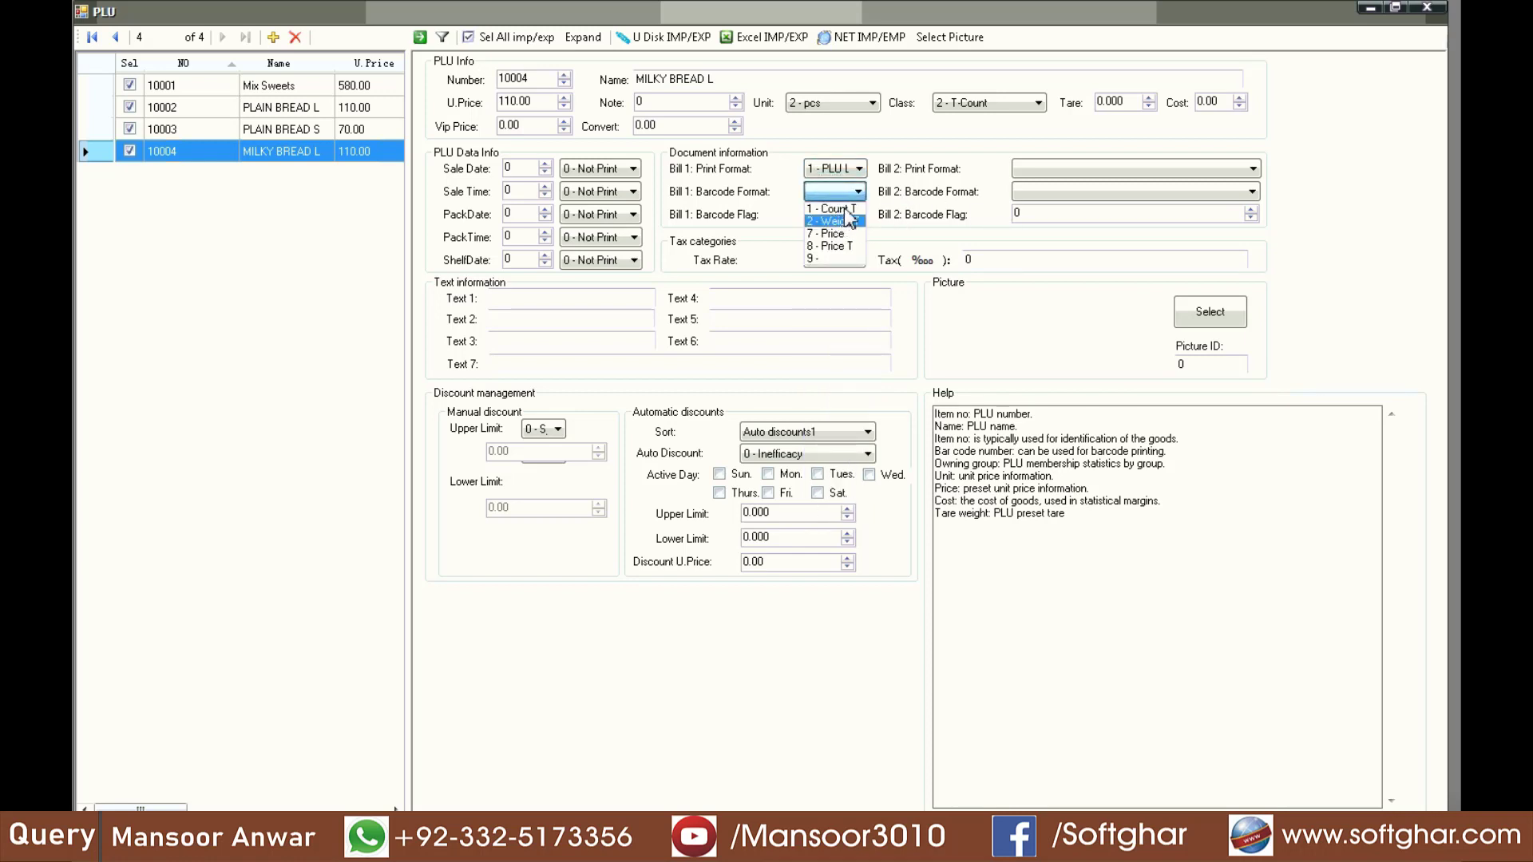
pyautogui.click(846, 210)
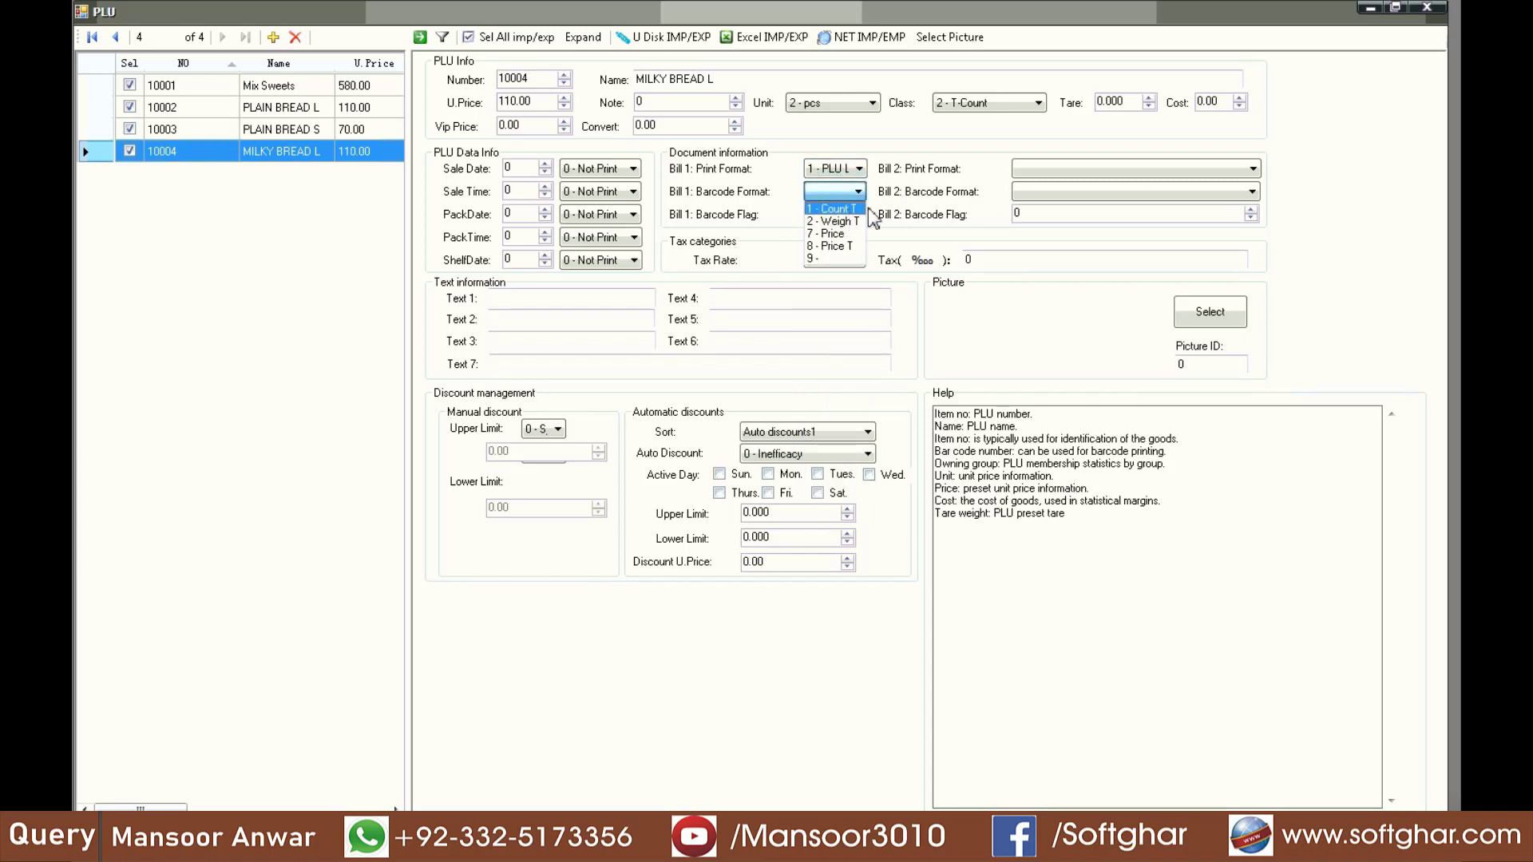
# - Close the product list and the scale software, and confirm permanently deleting RPTBILL.rpt
pyautogui.click(1428, 10)
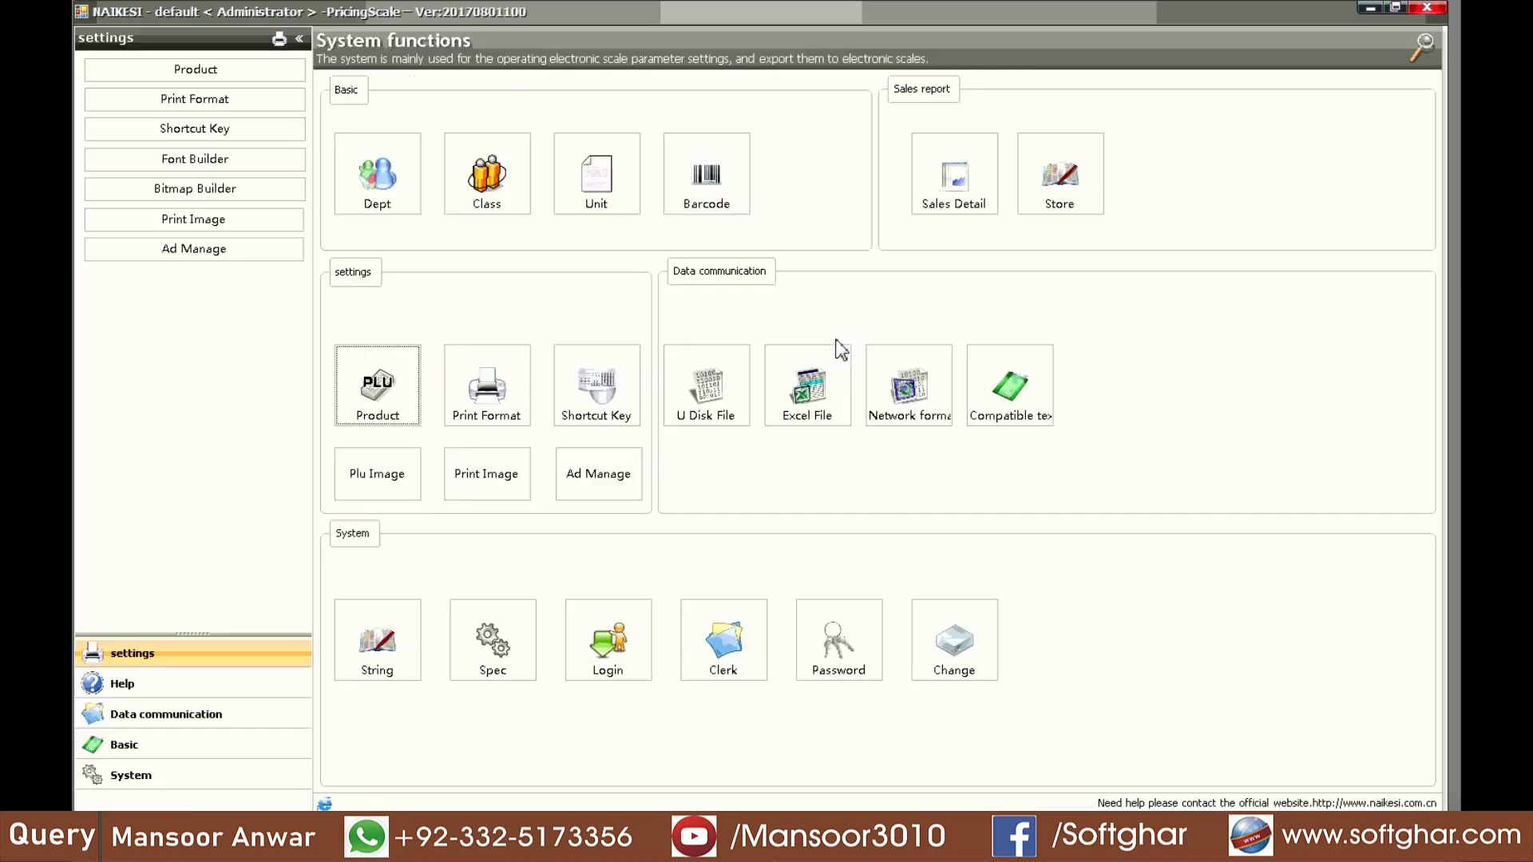
pyautogui.click(1441, 9)
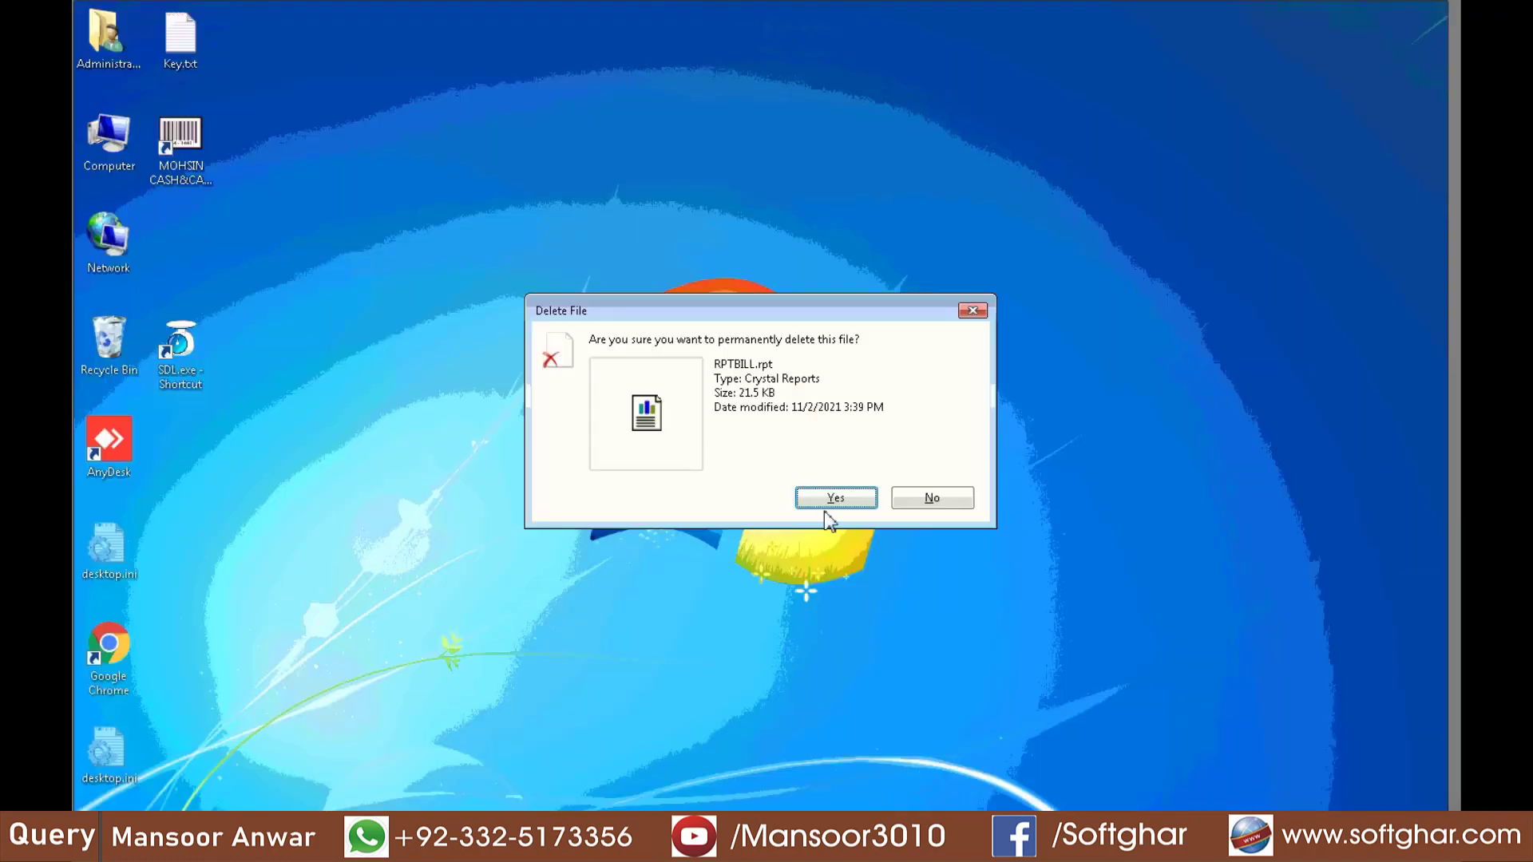
pyautogui.click(831, 497)
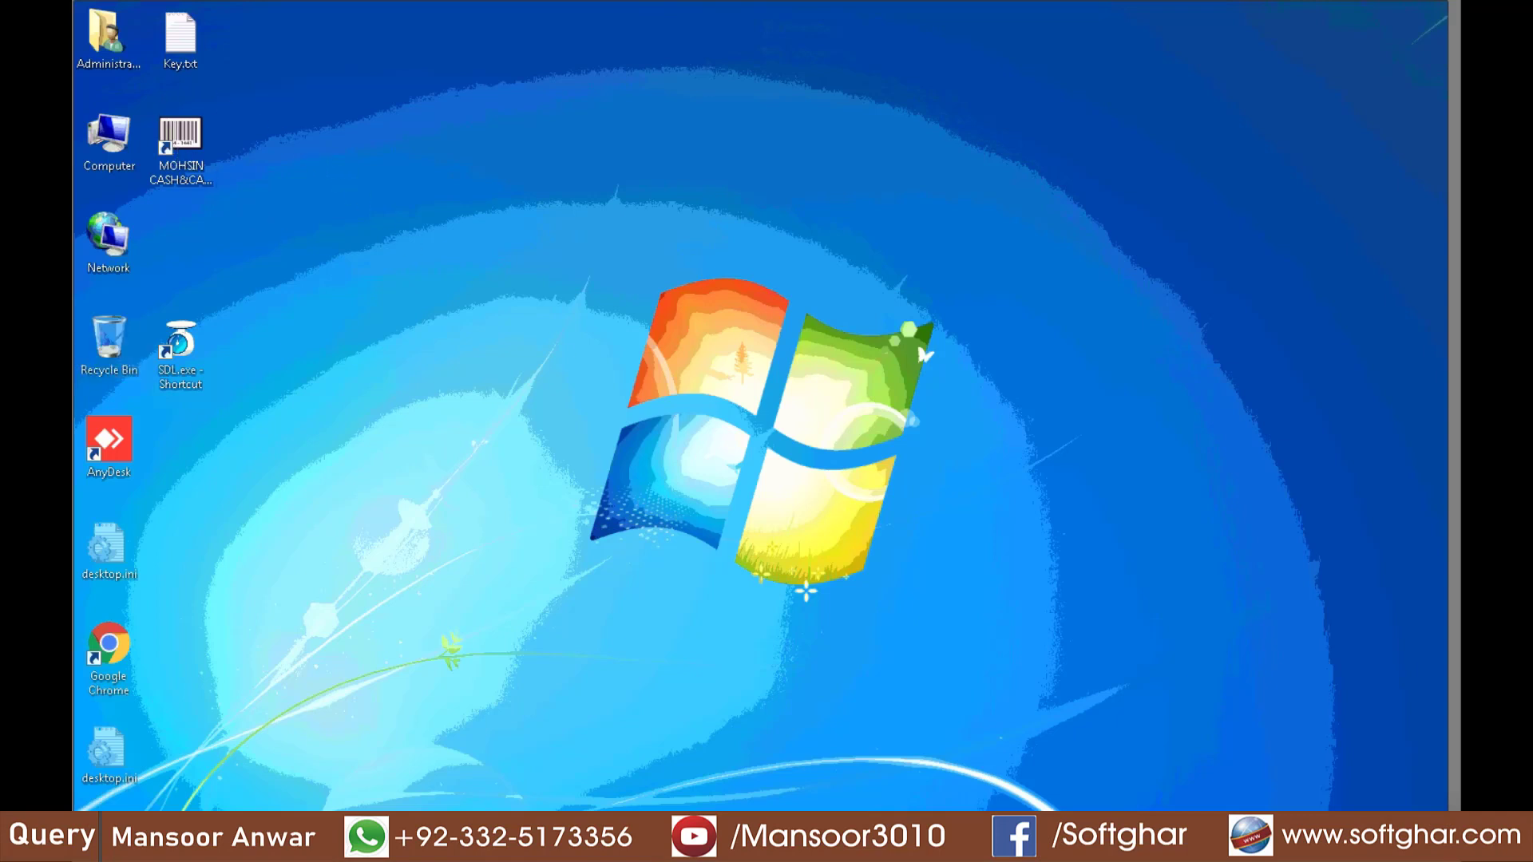
# - Open the Local Area Connection from the Network and Sharing Center and examine its properties without changing them
pyautogui.click(1336, 837)
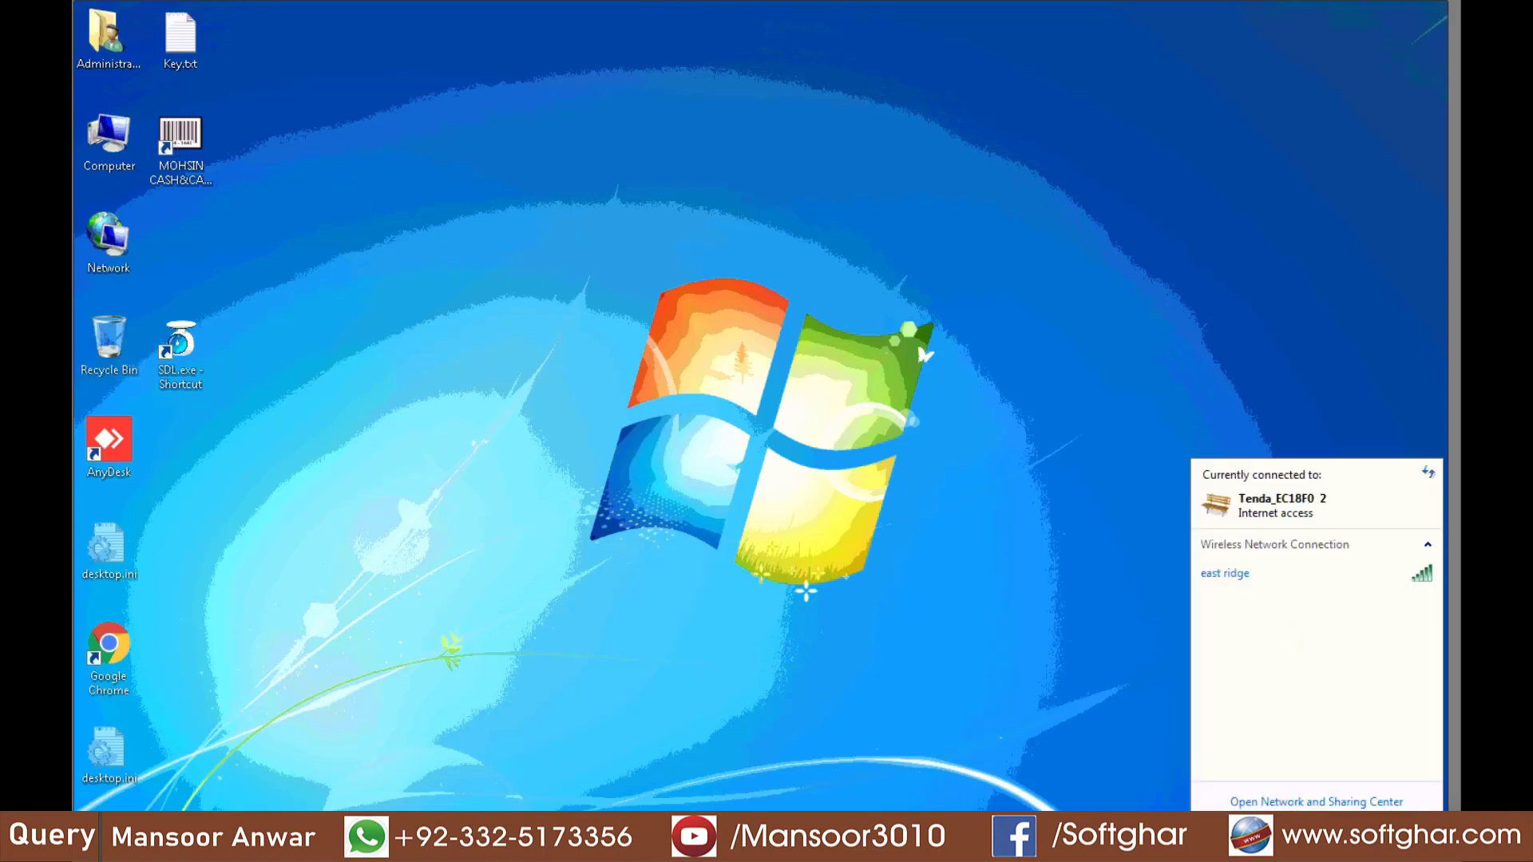
pyautogui.click(1304, 802)
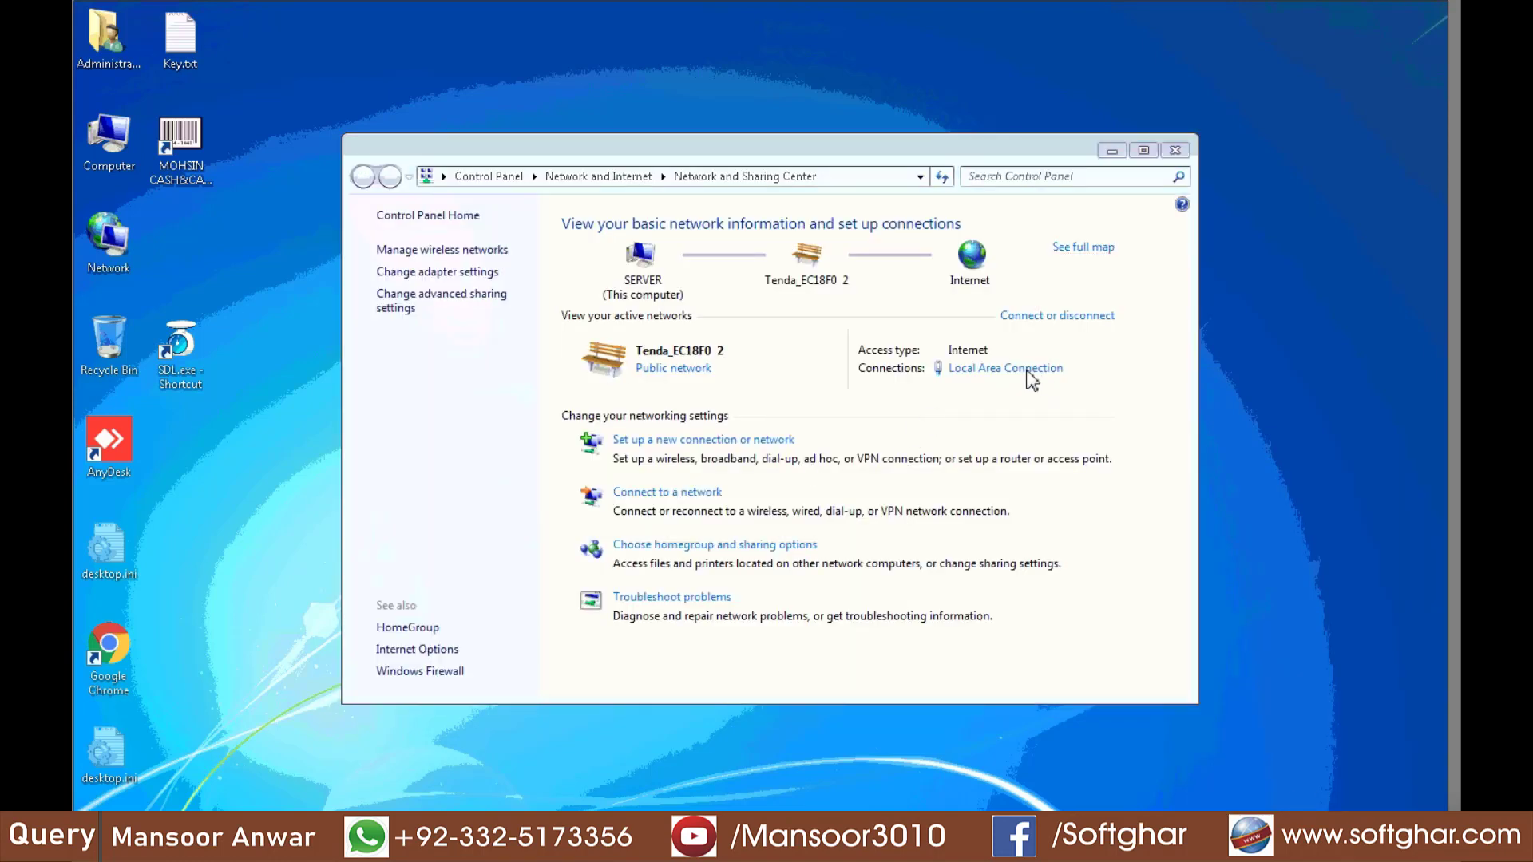
pyautogui.click(1028, 371)
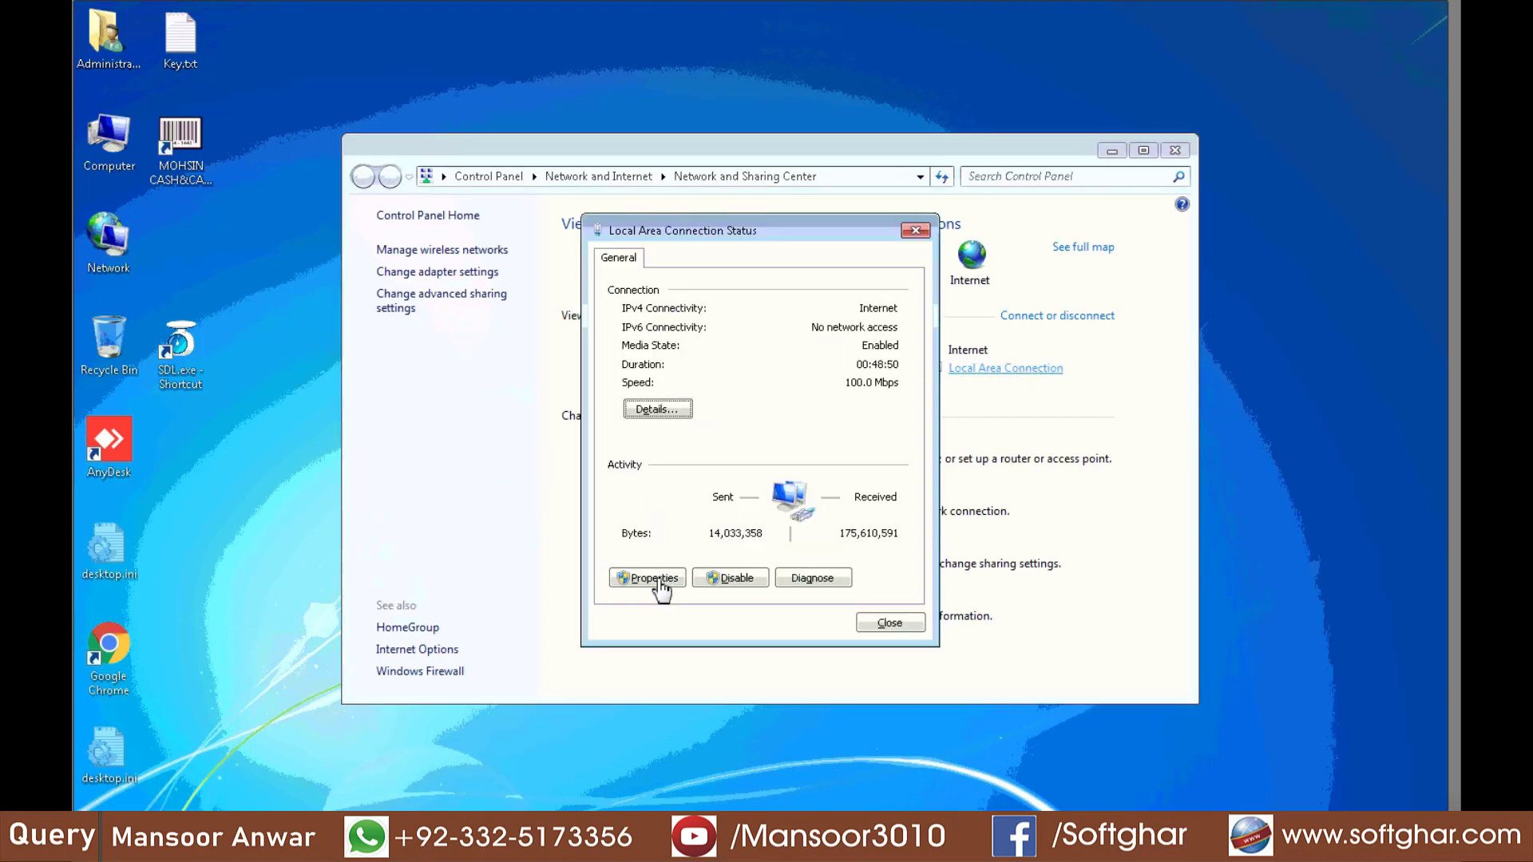
pyautogui.click(652, 578)
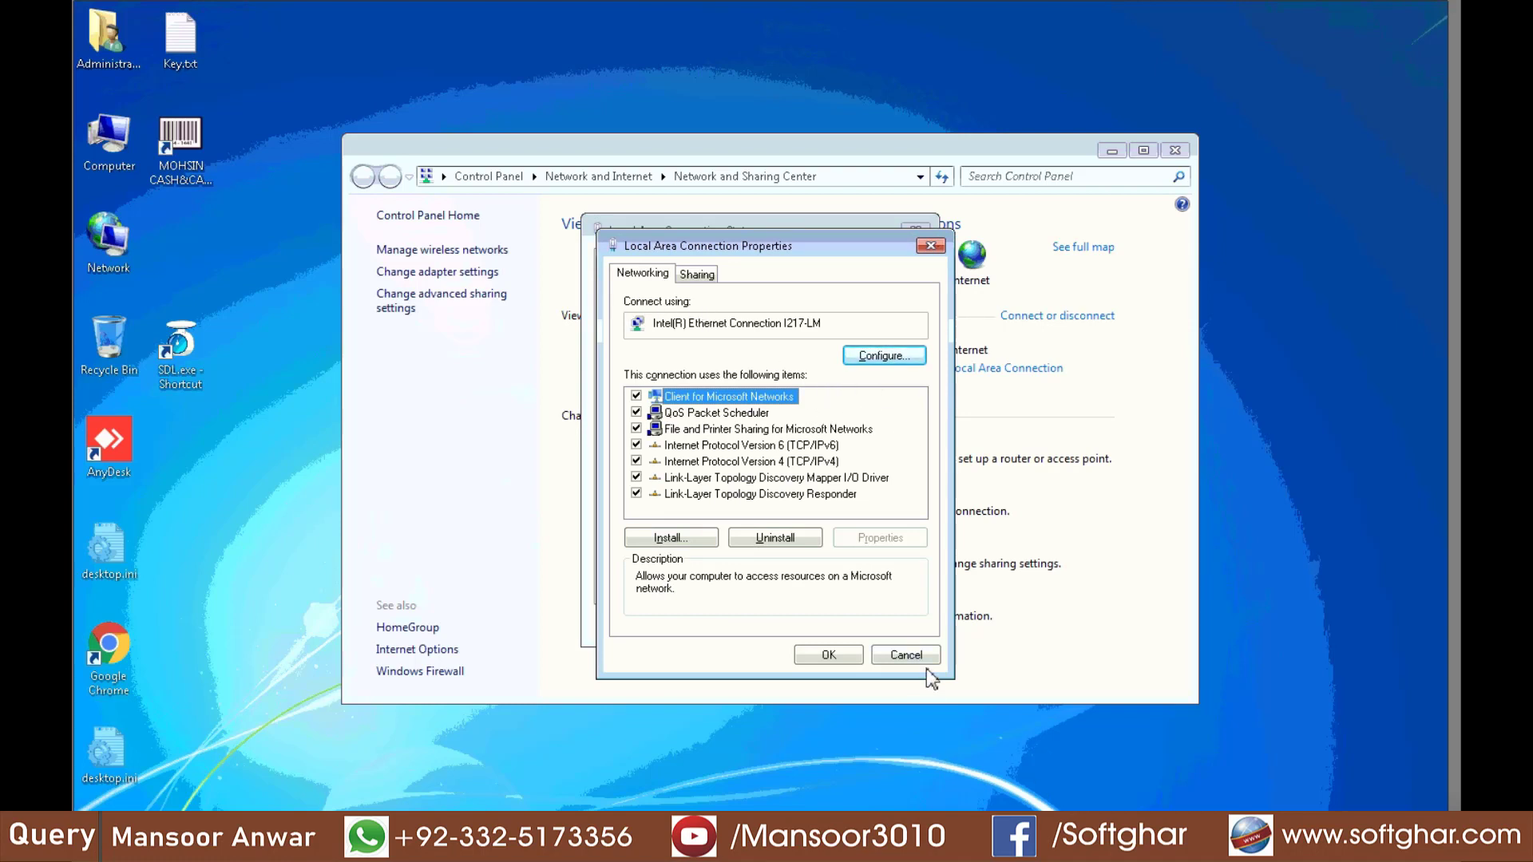
pyautogui.click(905, 655)
# - Check the Local Area Connection's network details, including its IPv4 address and default gateway, and close the network windows
pyautogui.click(654, 404)
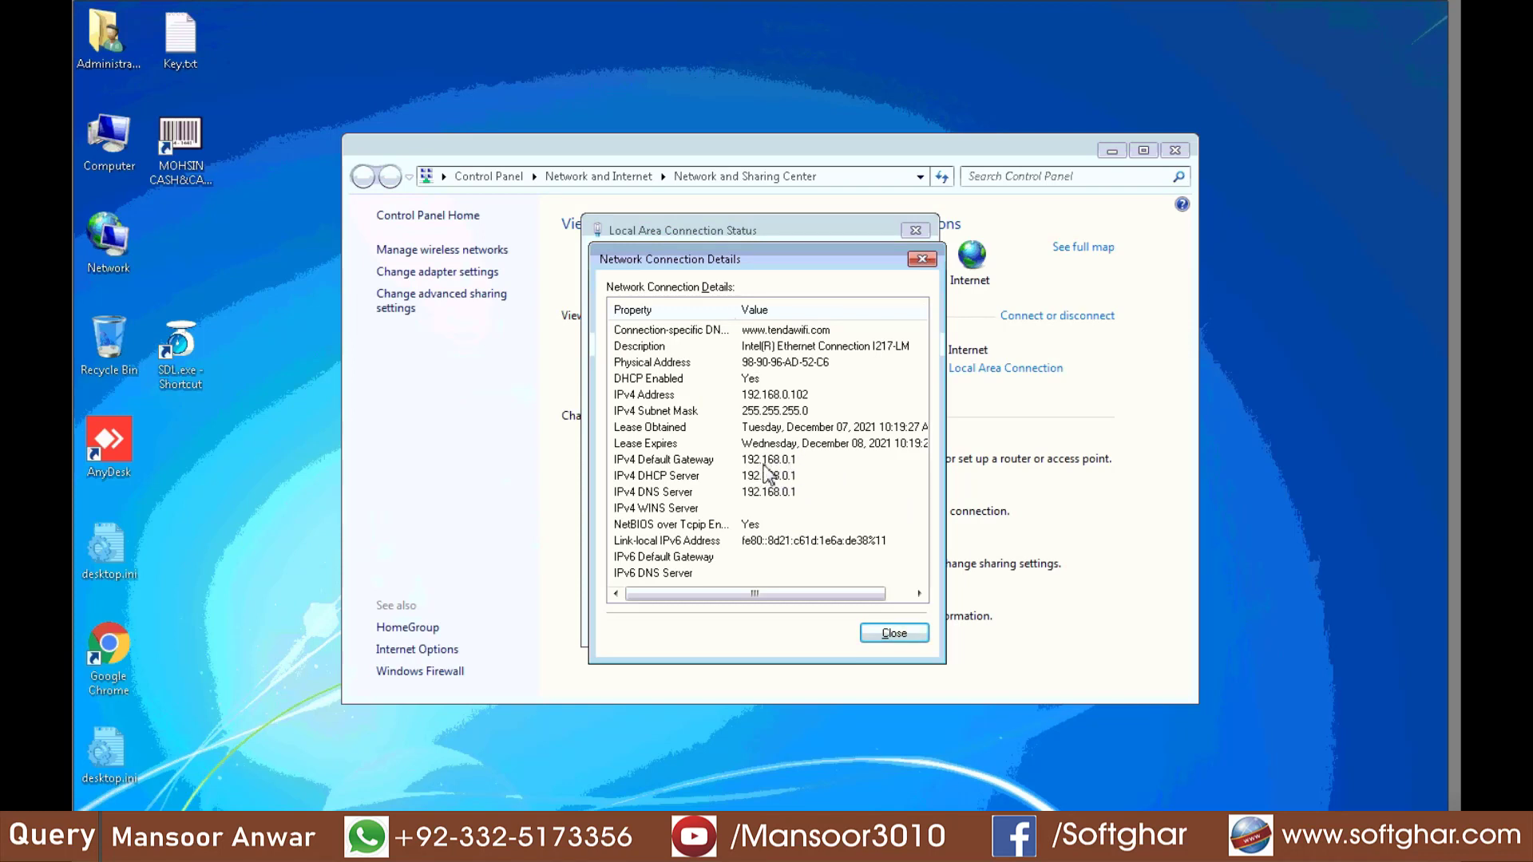
pyautogui.click(891, 634)
pyautogui.click(890, 622)
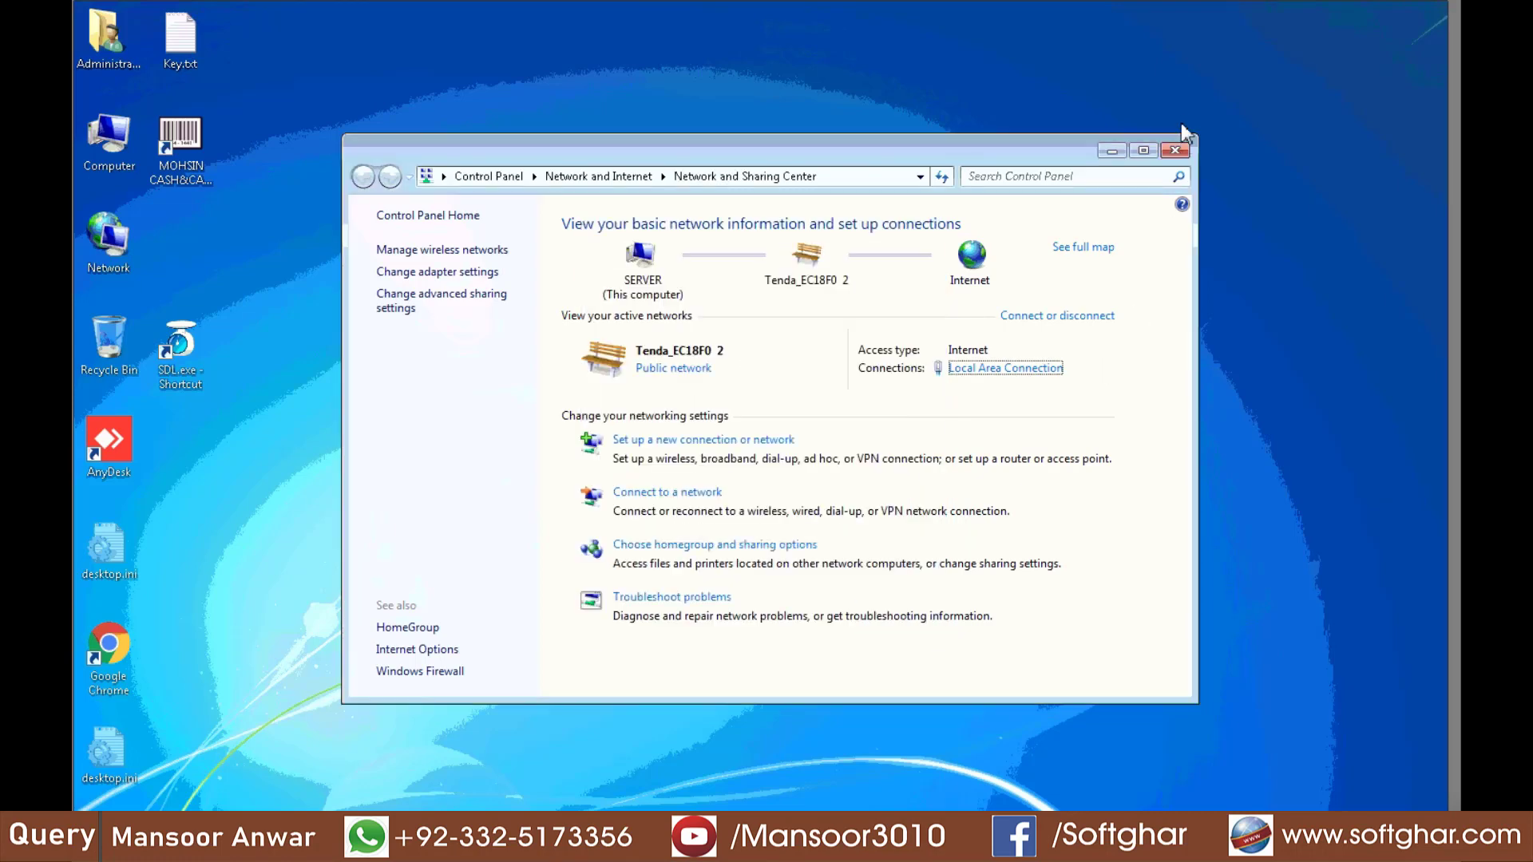
pyautogui.click(1175, 150)
# - Start the Naikesi scale software and log in as admin with the default data file
pyautogui.doubleClick(182, 355)
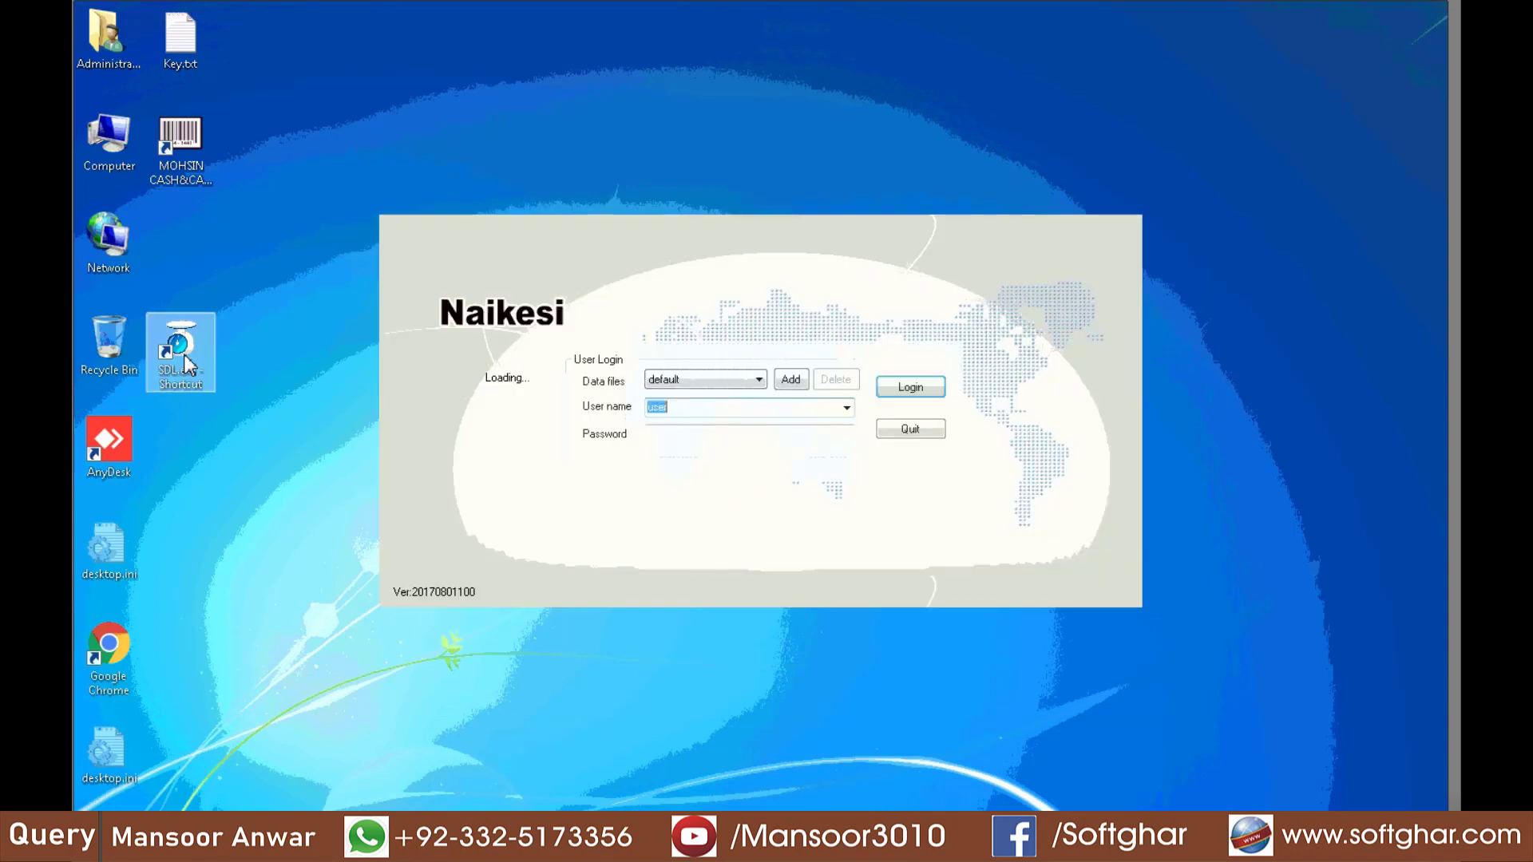
pyautogui.click(846, 409)
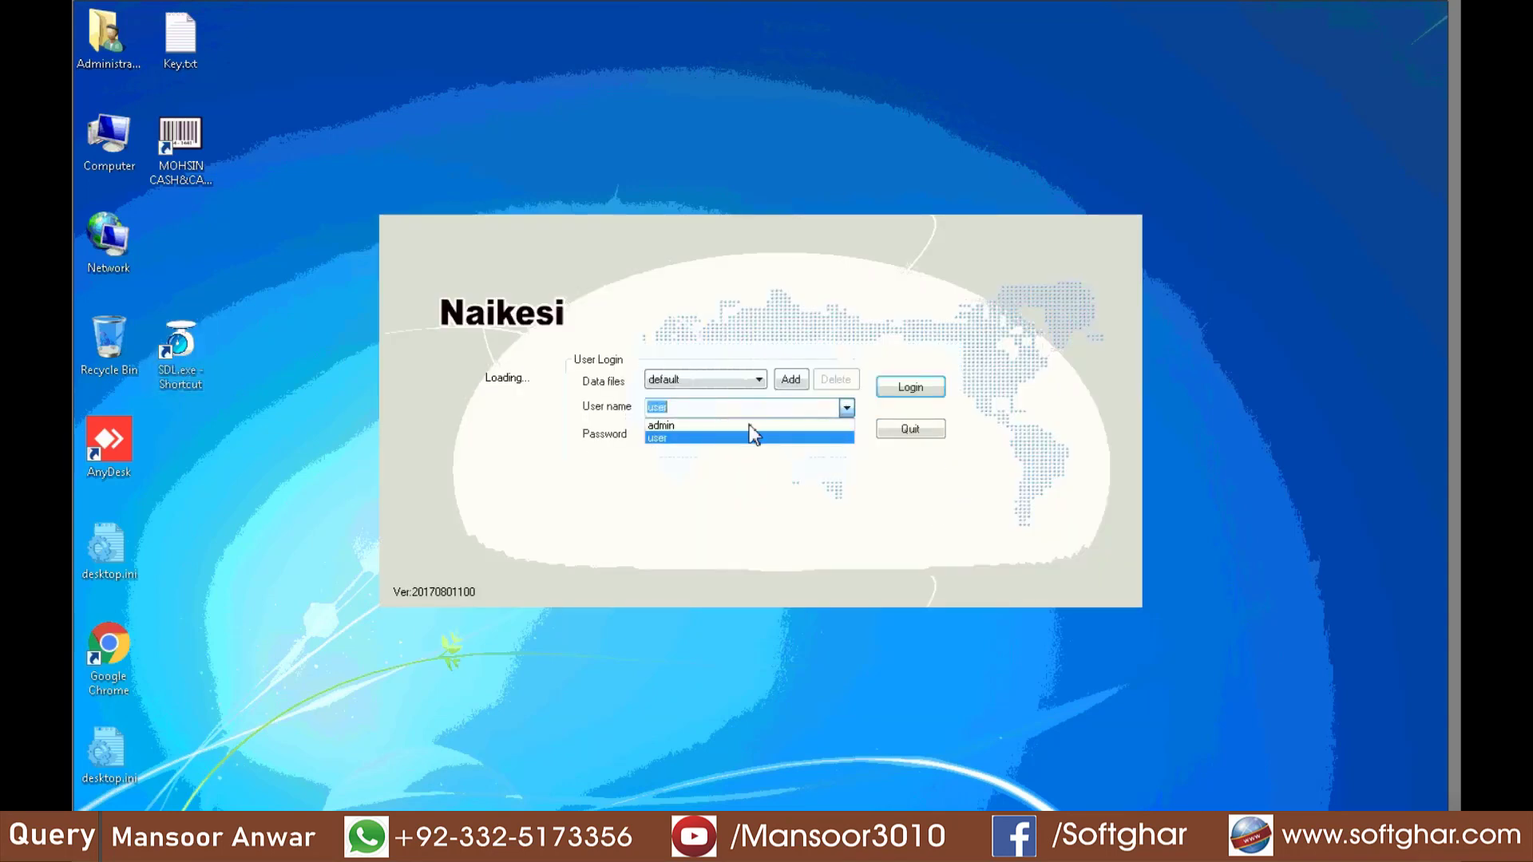
pyautogui.click(673, 433)
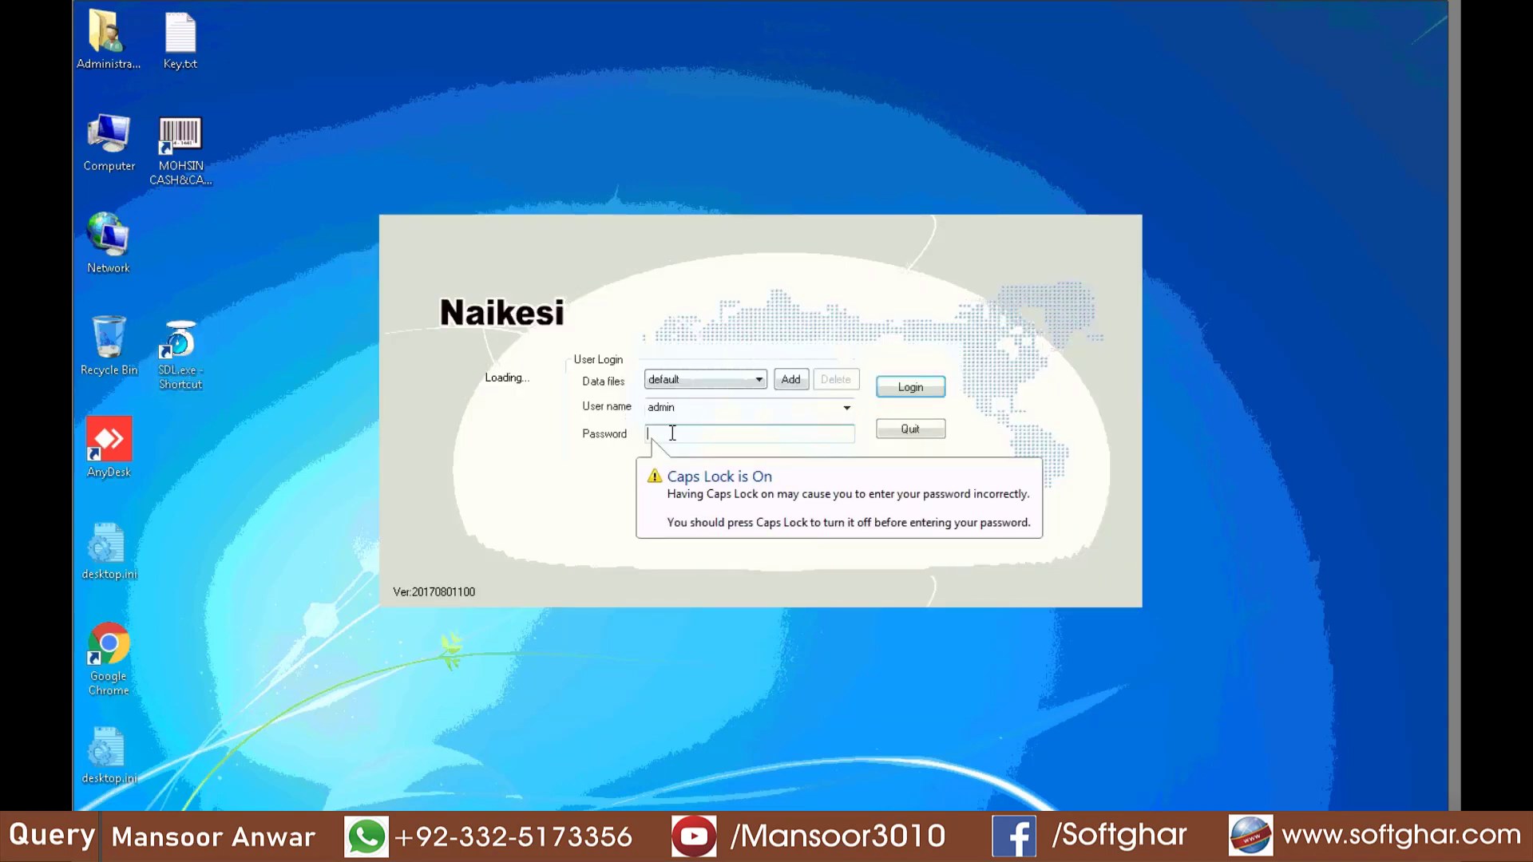
pyautogui.press('Return')
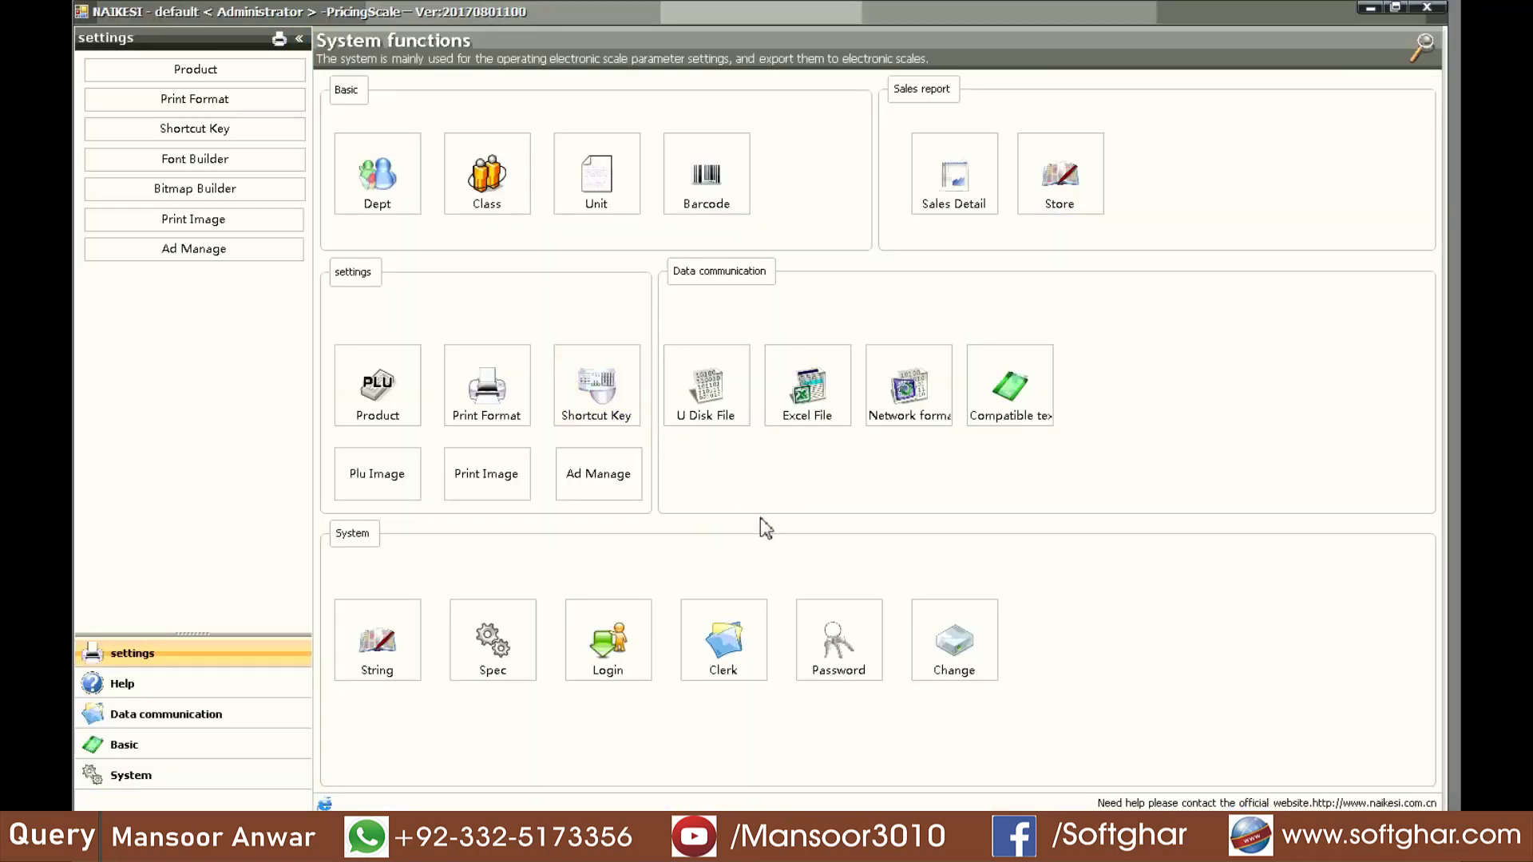
# - In the shortcut key layout, assign PLAIN BREAD L to the second key of the first row on page 1
pyautogui.click(617, 394)
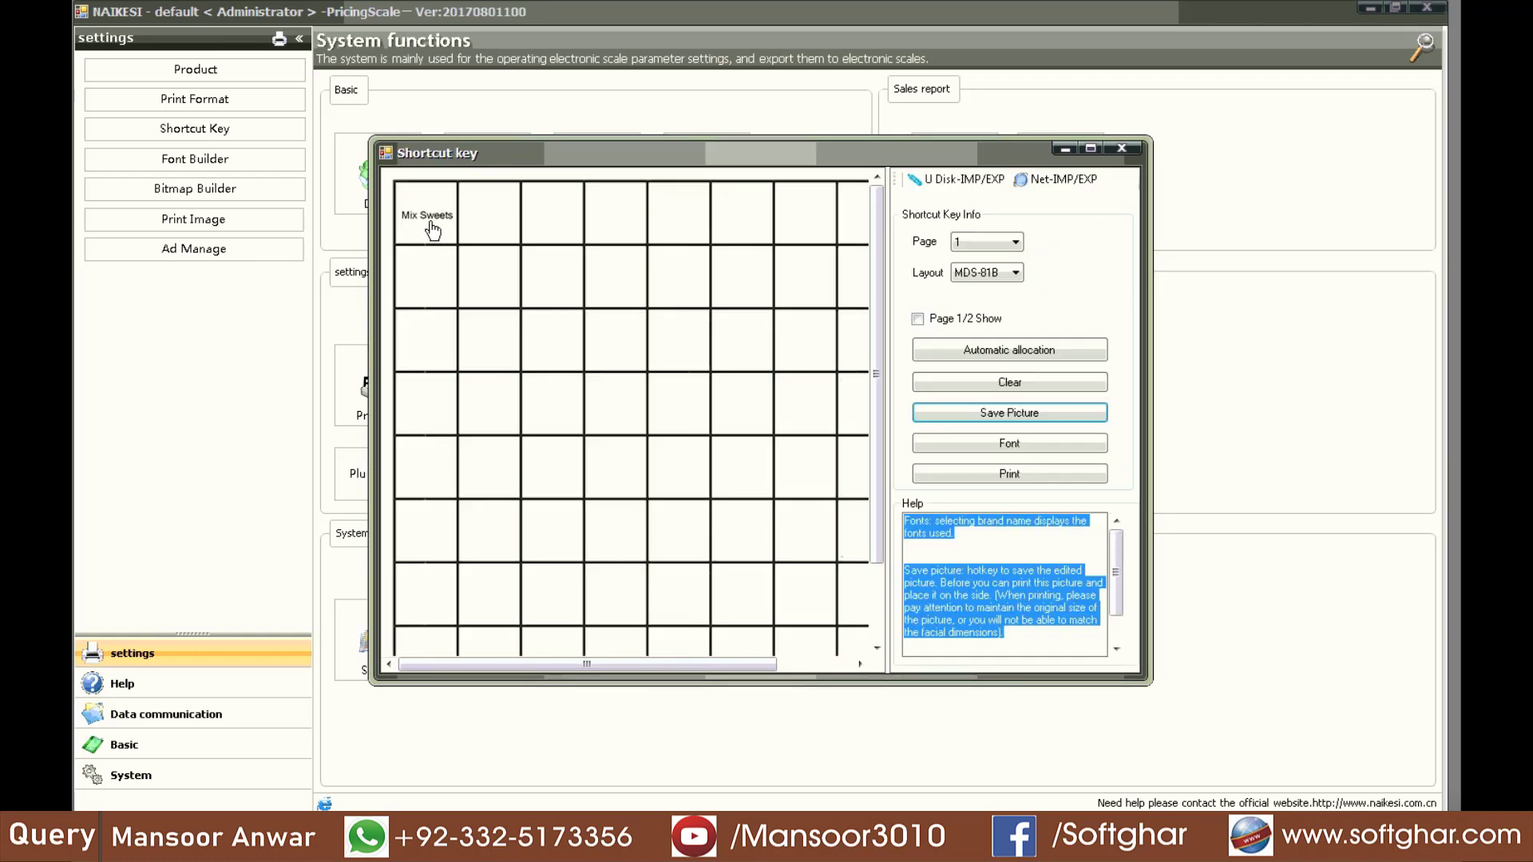
pyautogui.doubleClick(503, 214)
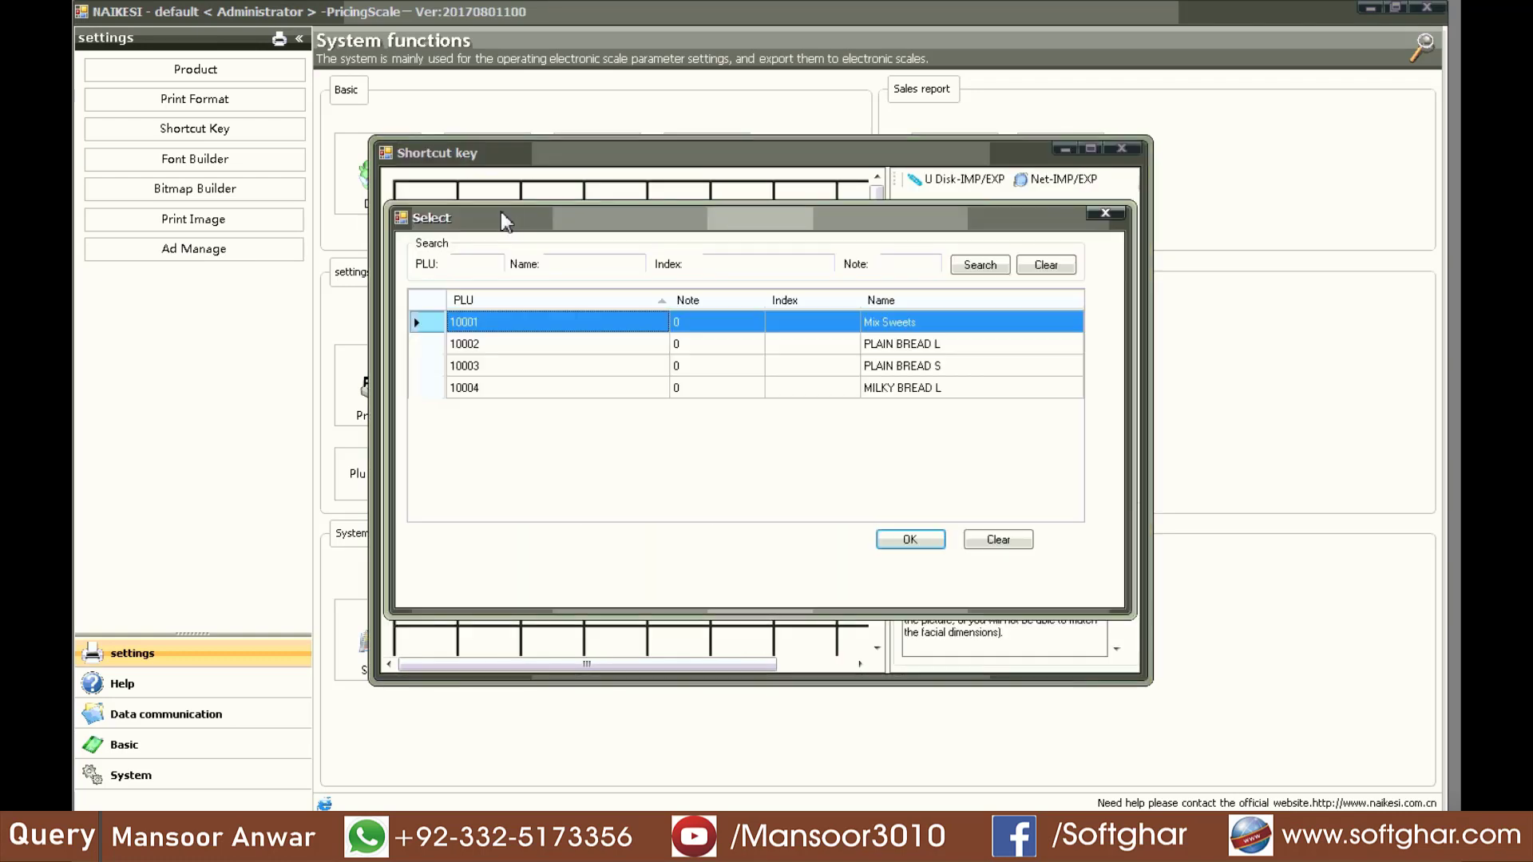
pyautogui.click(914, 352)
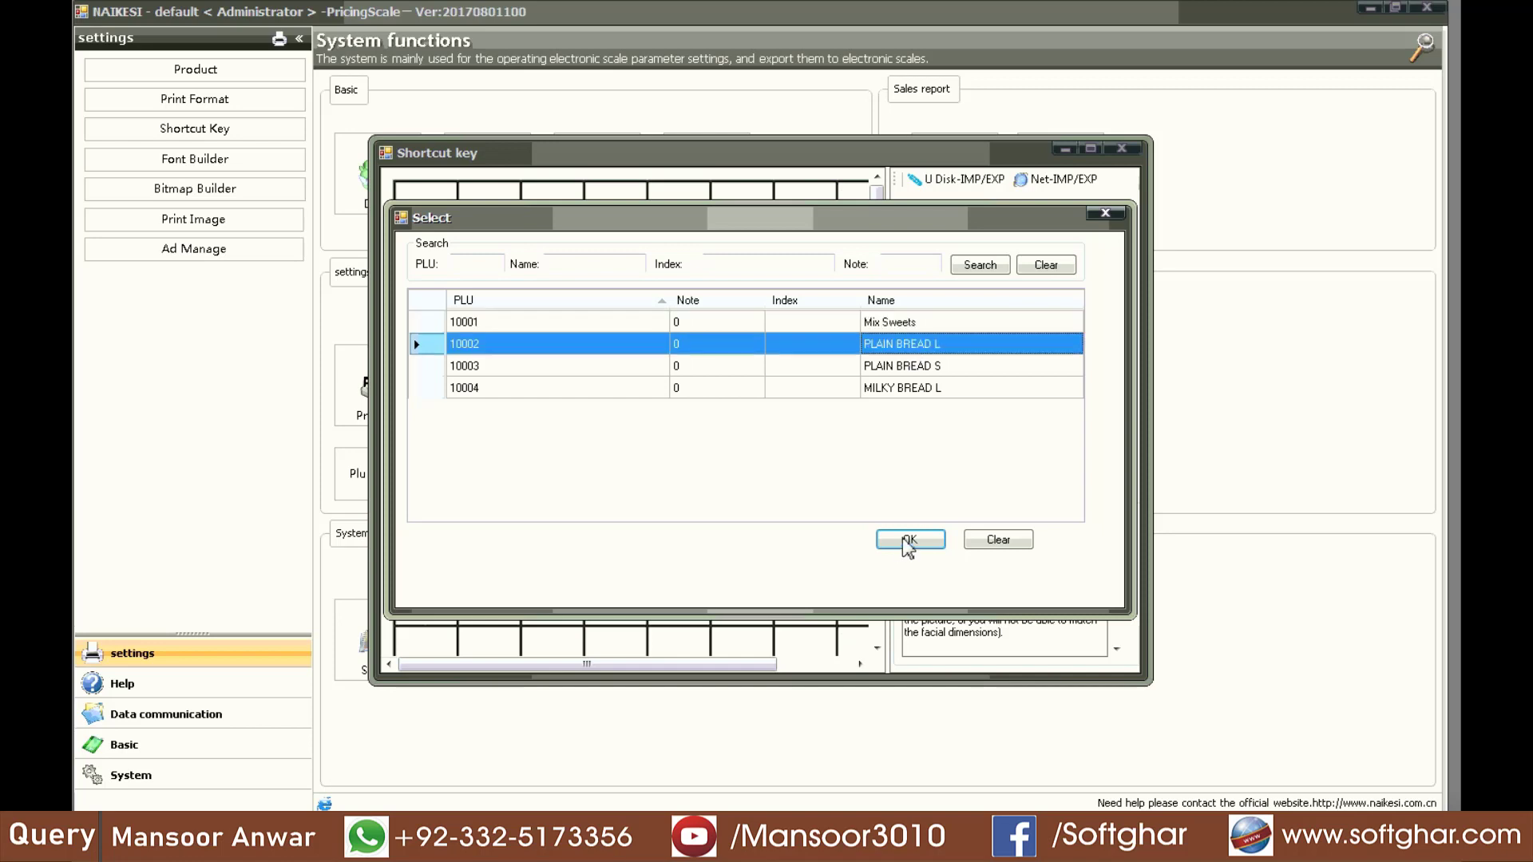
pyautogui.click(909, 540)
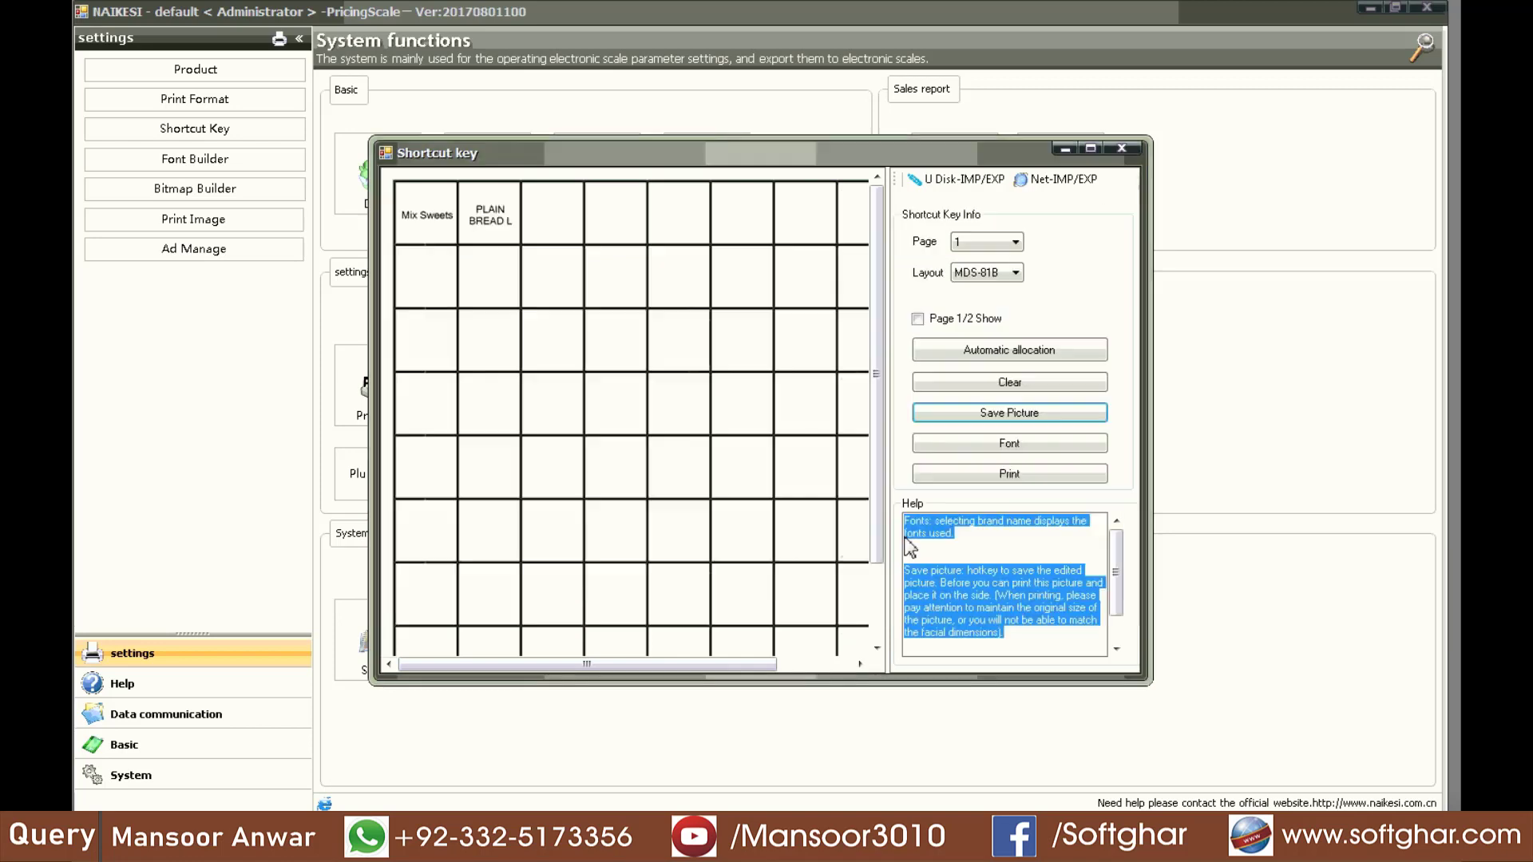
# - Assign PLAIN BREAD S to the third shortcut key of the first row
pyautogui.doubleClick(553, 232)
pyautogui.click(904, 367)
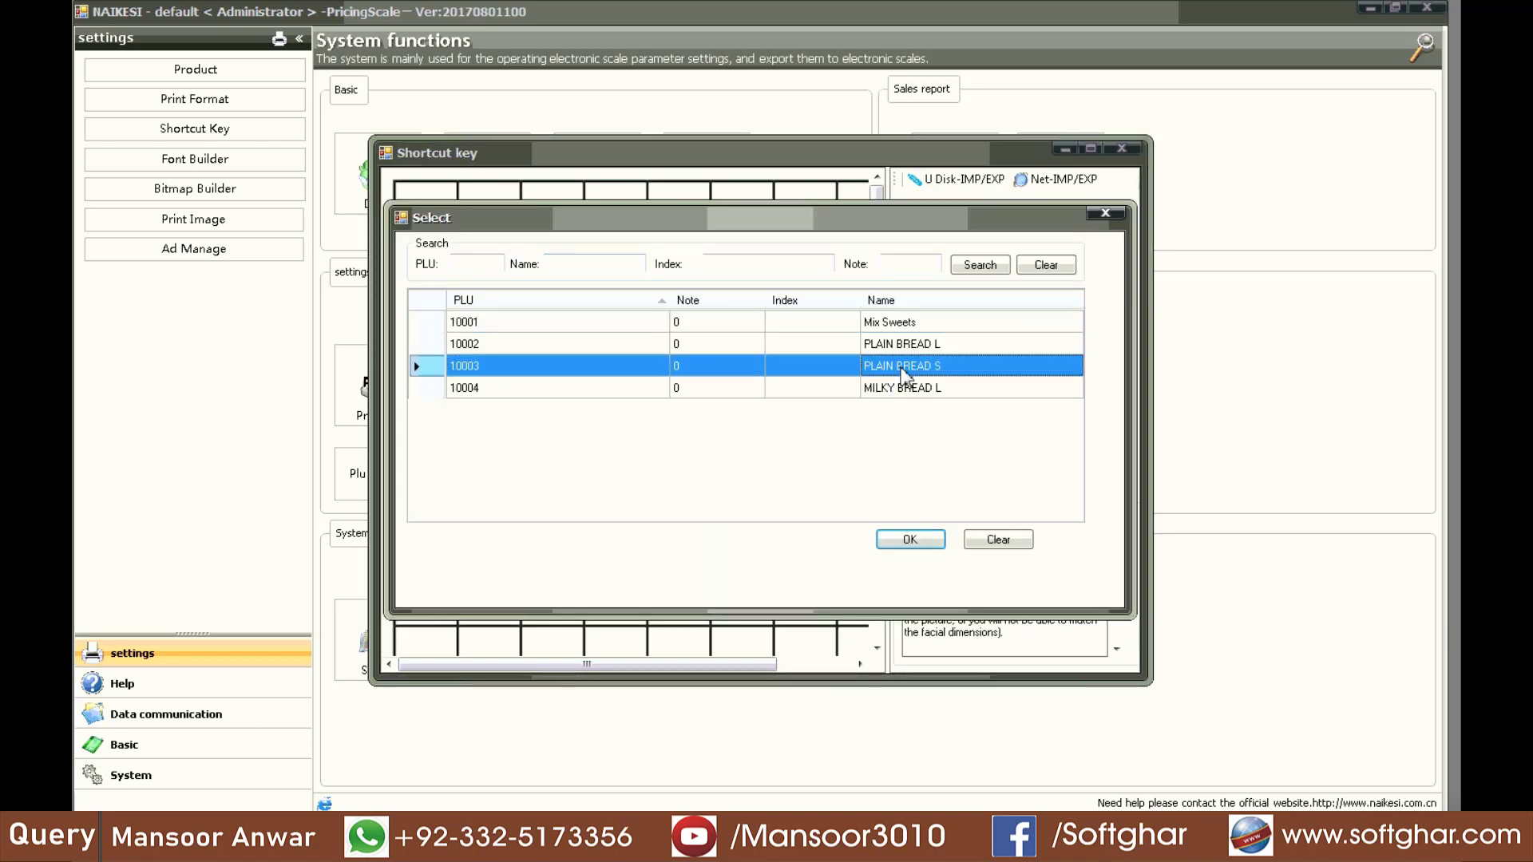
pyautogui.click(910, 538)
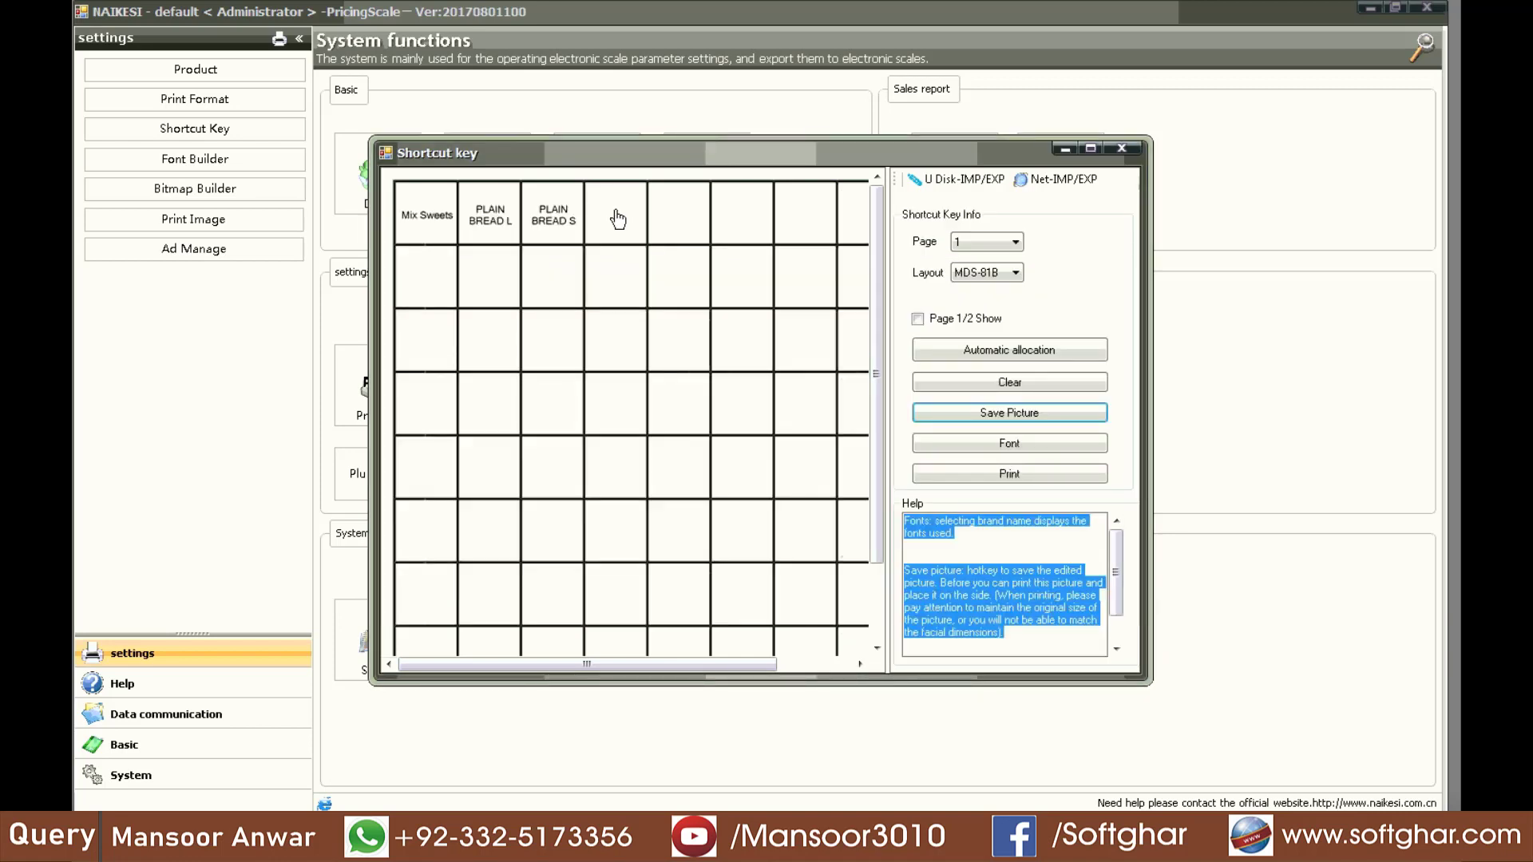
# - Assign MILKY BREAD L to the fourth shortcut key of the first row and maximize the shortcut key window
pyautogui.doubleClick(617, 220)
pyautogui.click(917, 389)
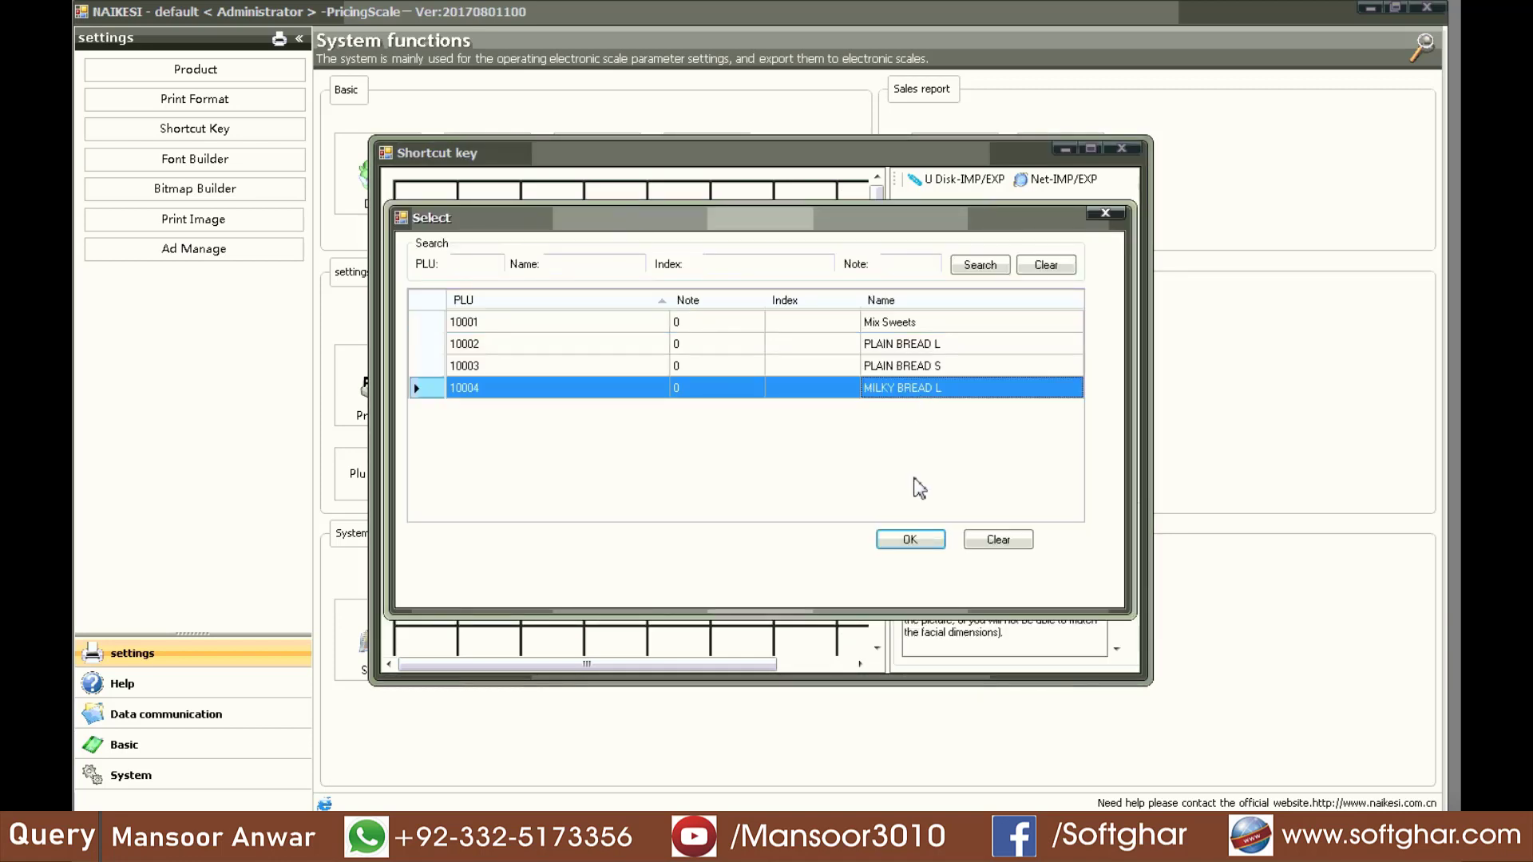
pyautogui.click(911, 539)
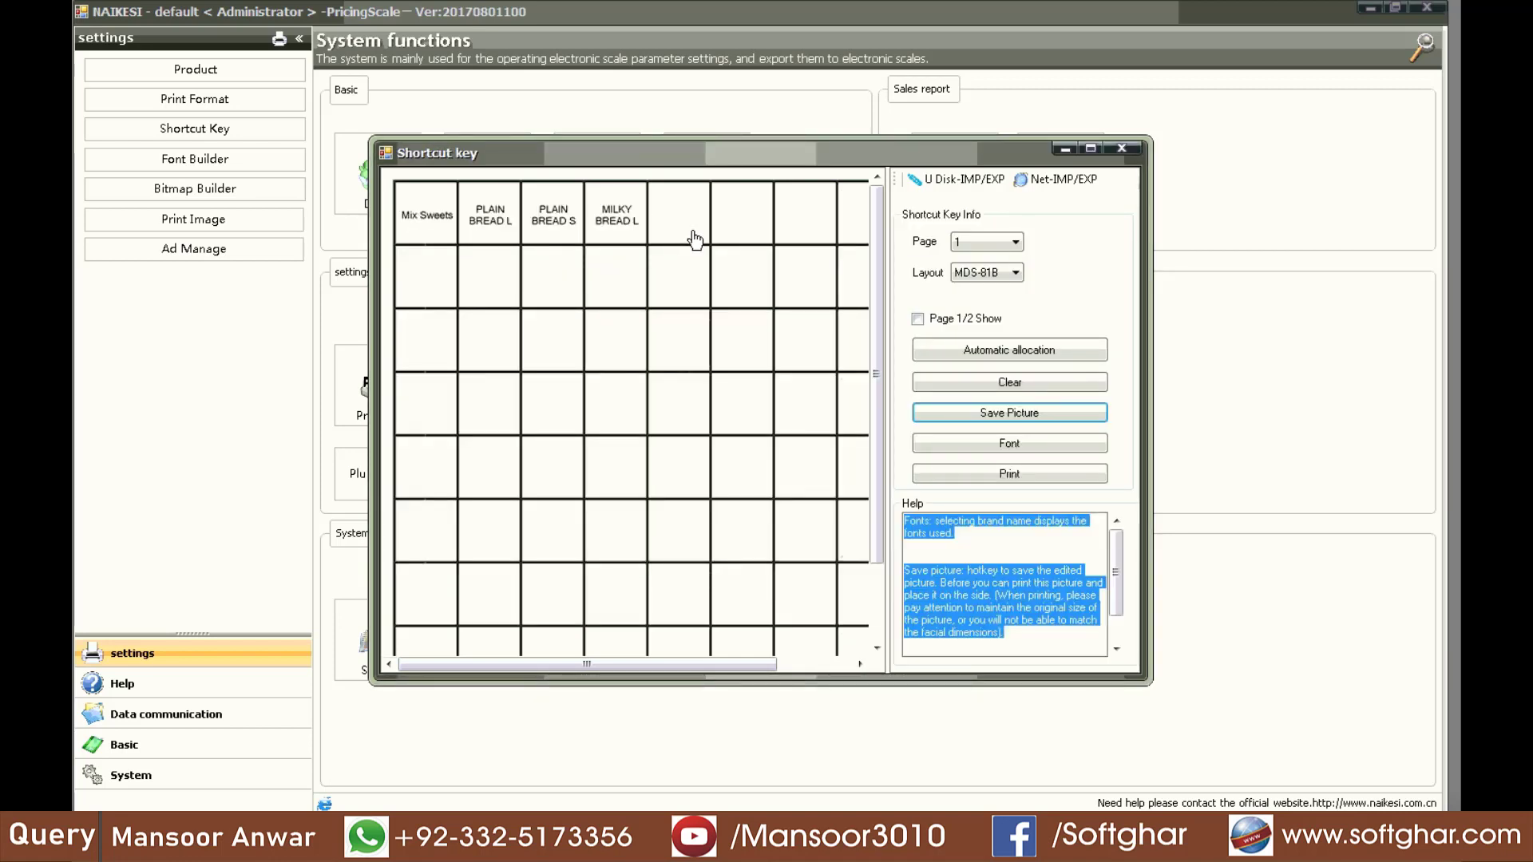
pyautogui.click(1091, 149)
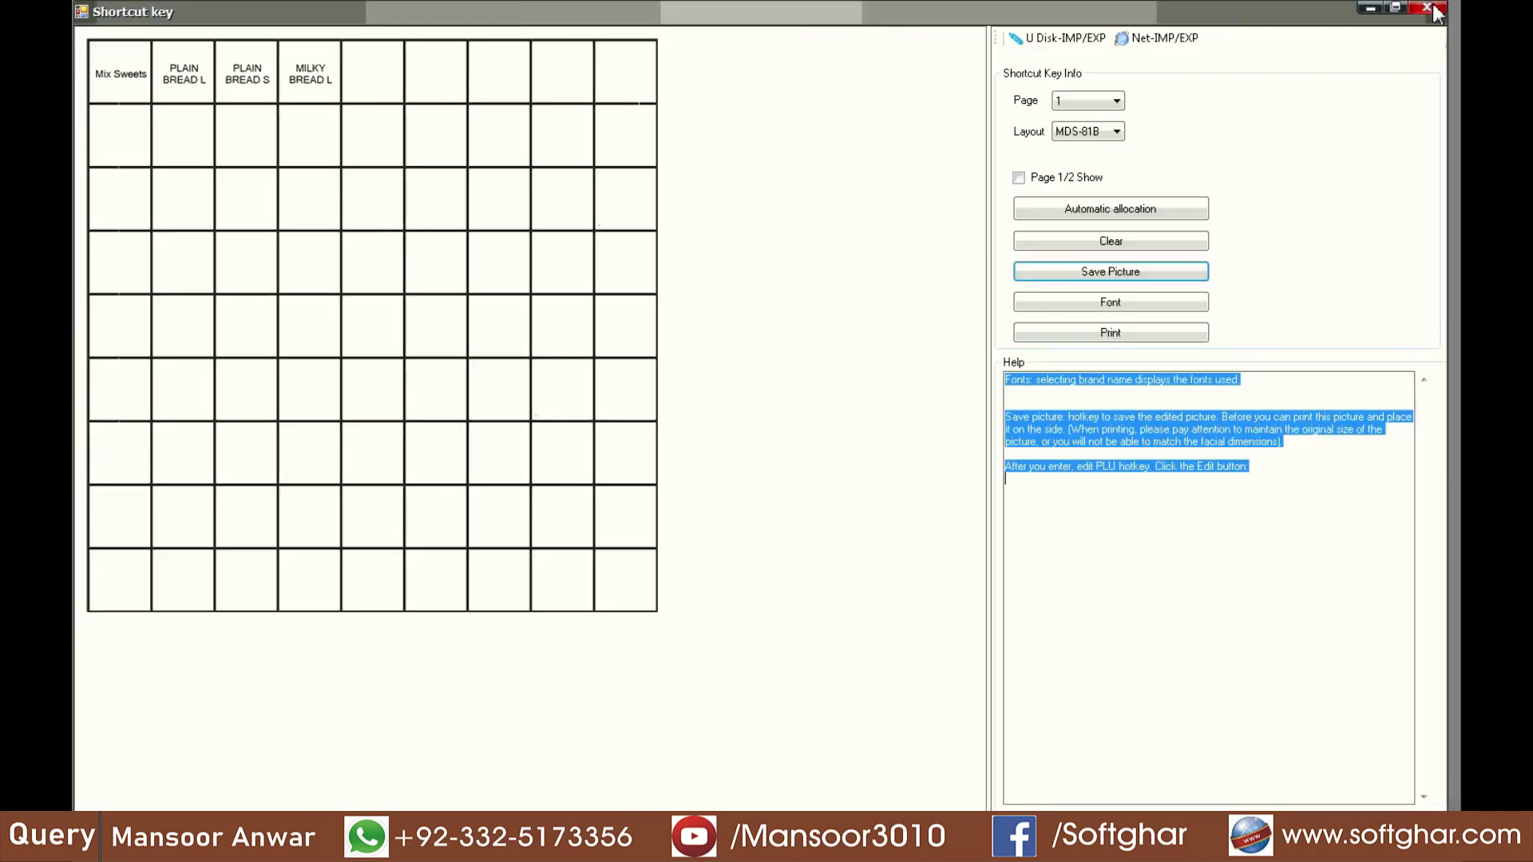